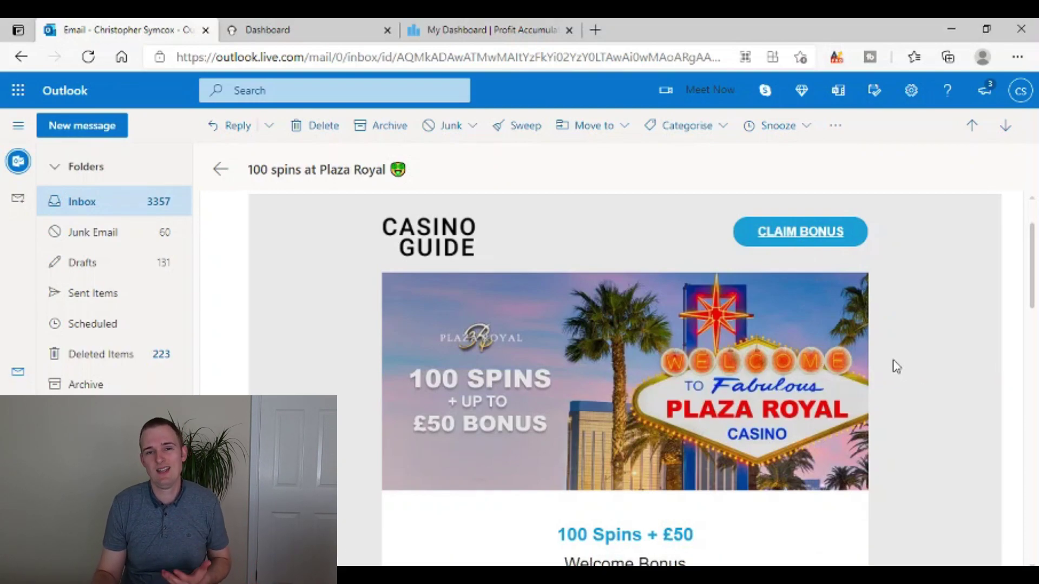
Scroll the Plaza Royal email down to its terms: £10 minimum deposit, 35x wagering, £100 free-spin cap.
scroll(900, 367, "down", 1)
scroll(900, 365, "down", 3)
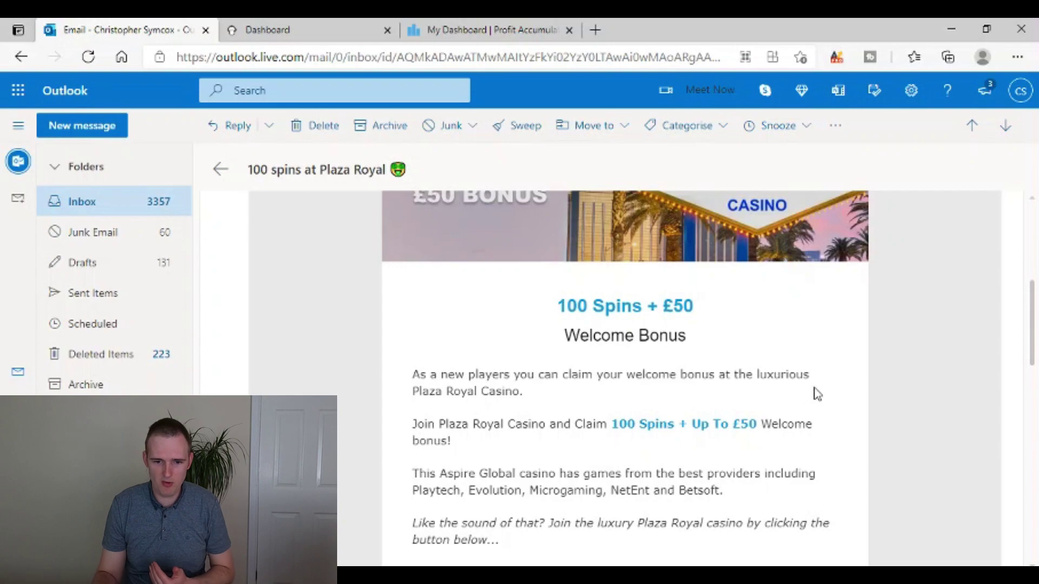
scroll(815, 391, "down", 1)
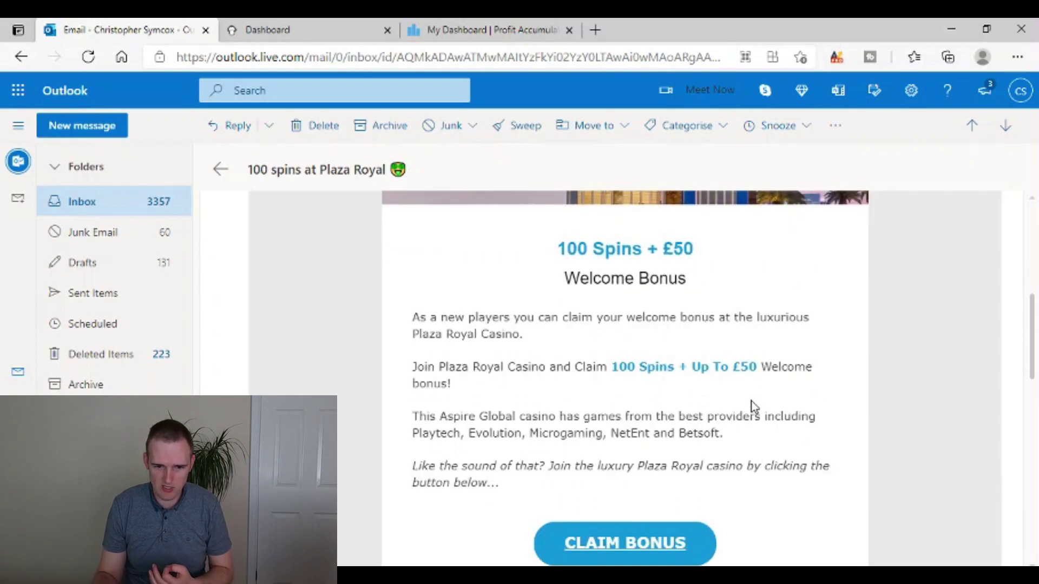
scroll(693, 397, "down", 2)
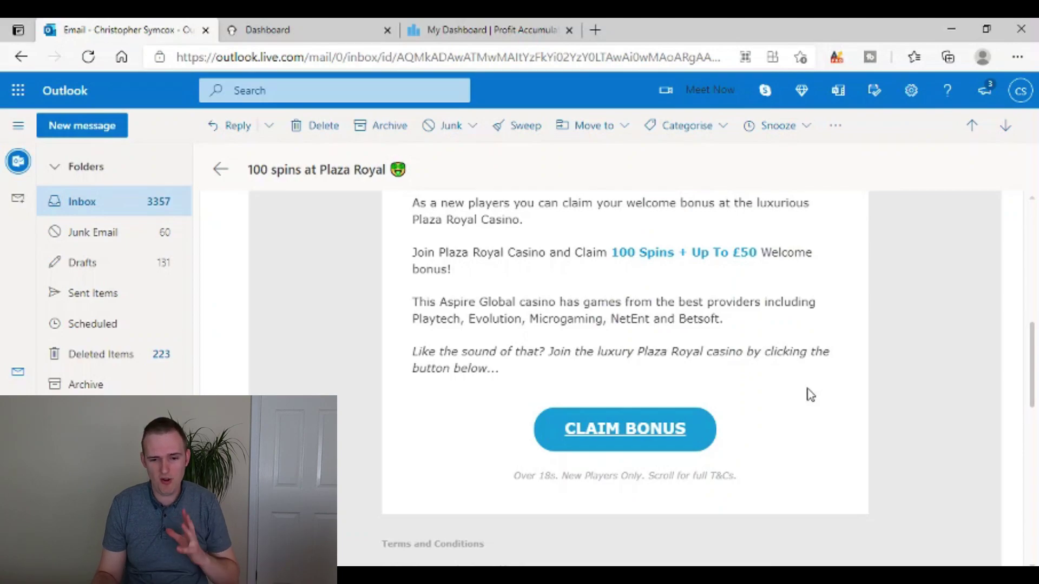
scroll(796, 395, "down", 1)
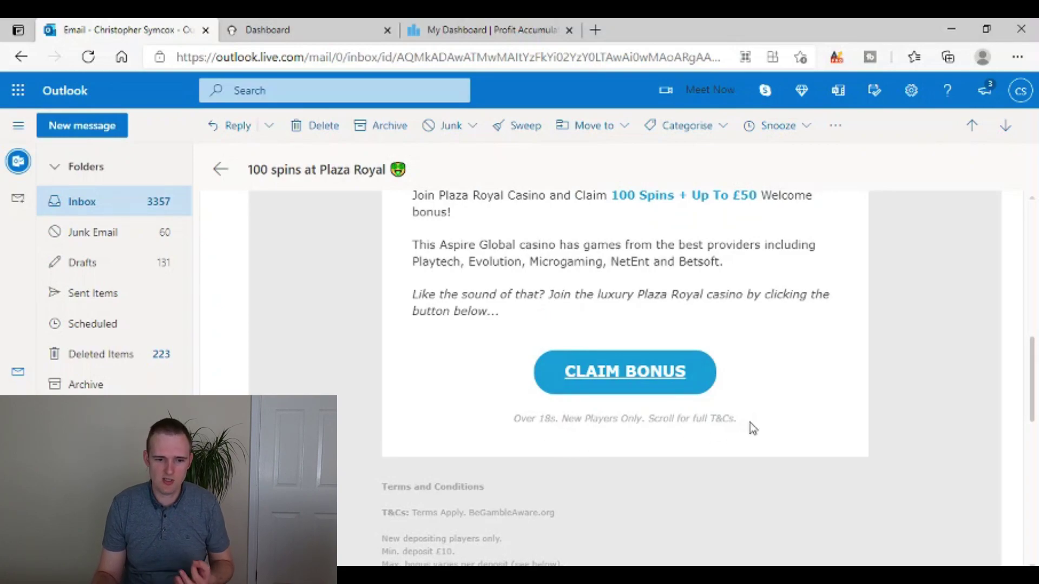
scroll(741, 433, "down", 1)
scroll(790, 417, "down", 1)
scroll(795, 411, "down", 2)
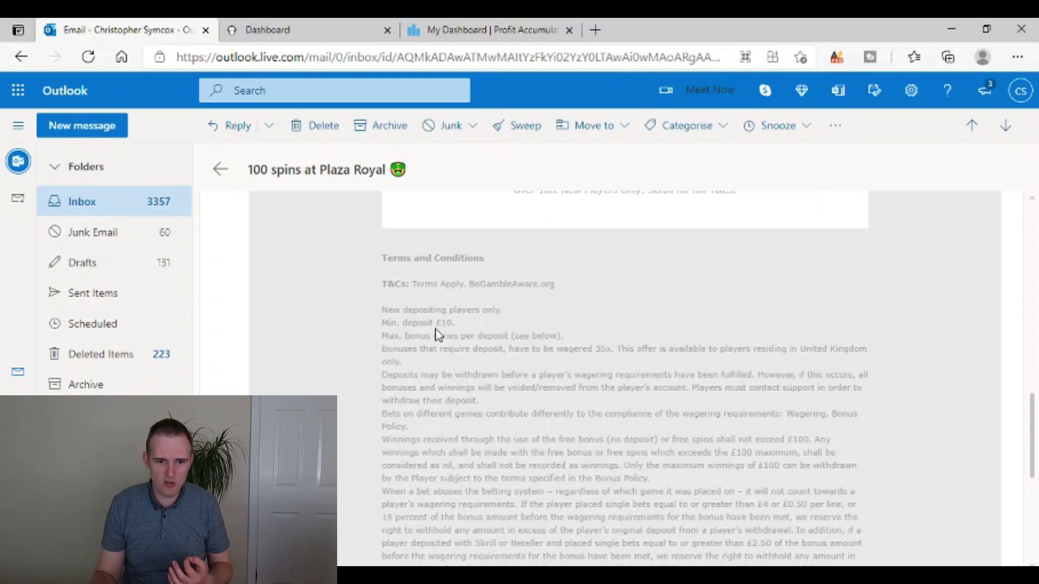
scroll(458, 371, "down", 1)
scroll(443, 368, "up", 1)
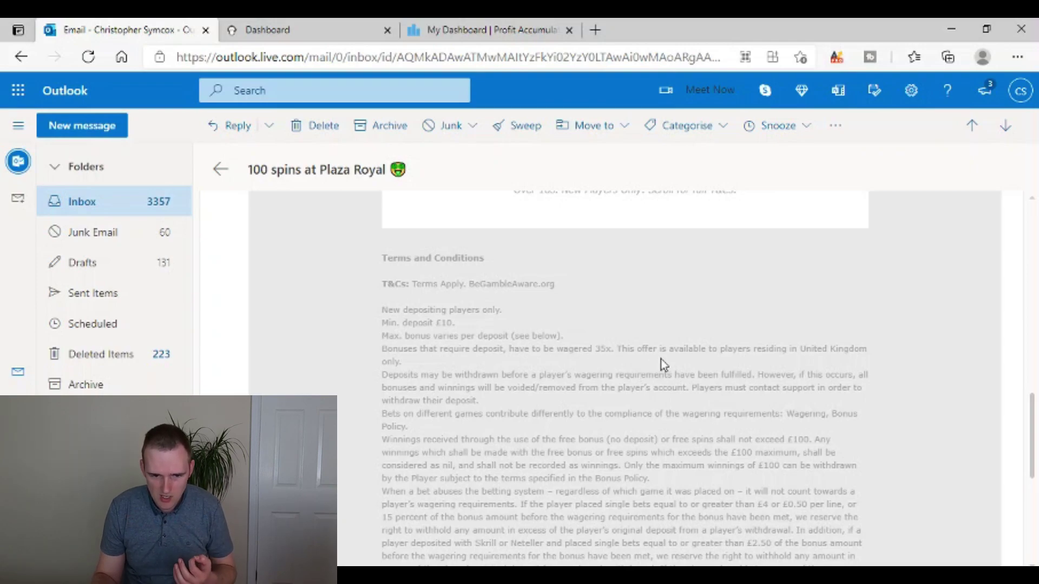
scroll(651, 368, "down", 1)
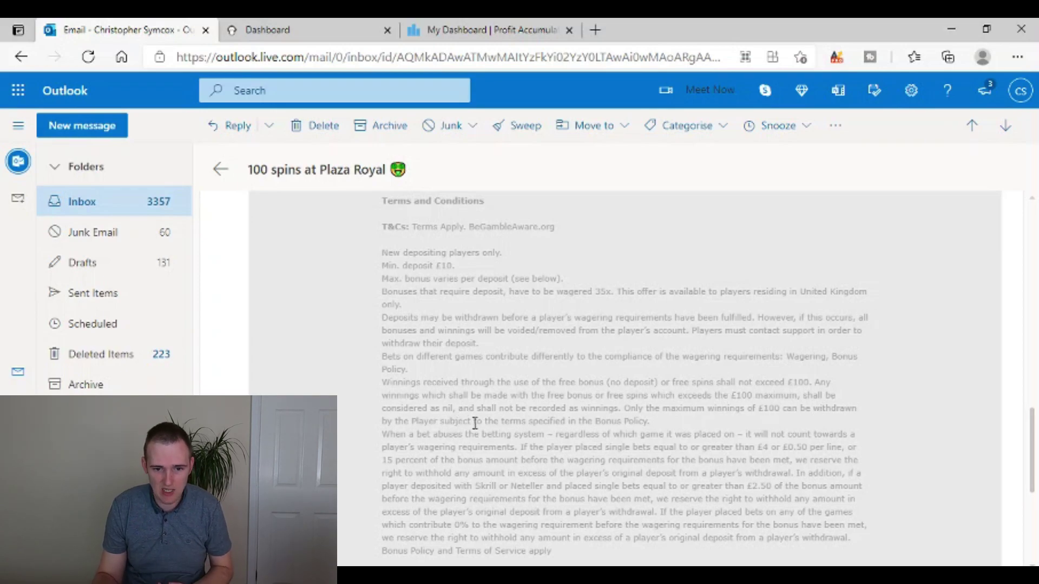
Scroll on to the bet-abuse clause and the 18+ BeGambleAware footer.
scroll(749, 380, "down", 1)
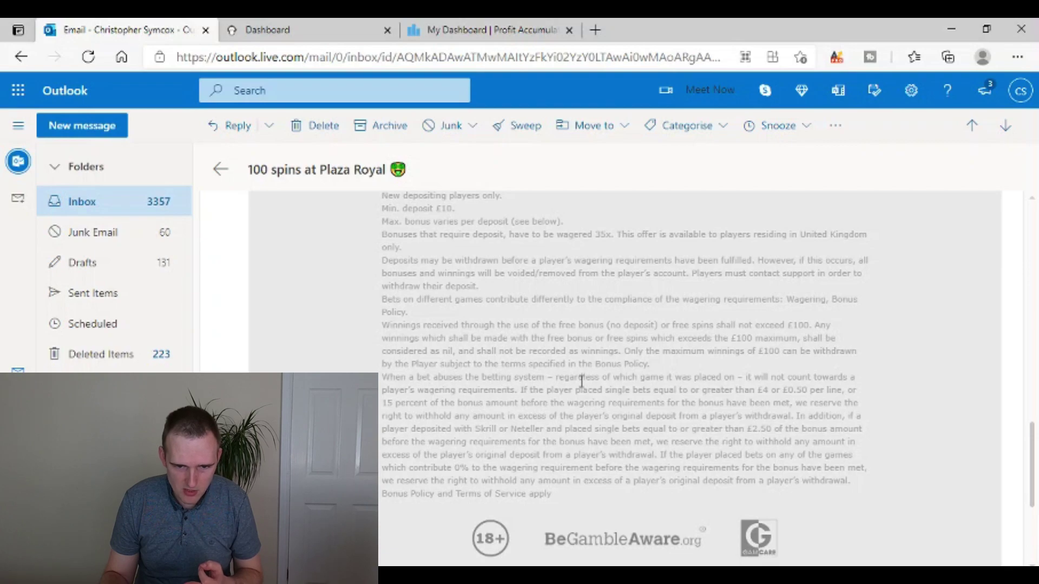
Scroll to the Unsubscribe link, then back up to the Terms and Conditions heading.
scroll(581, 379, "down", 1)
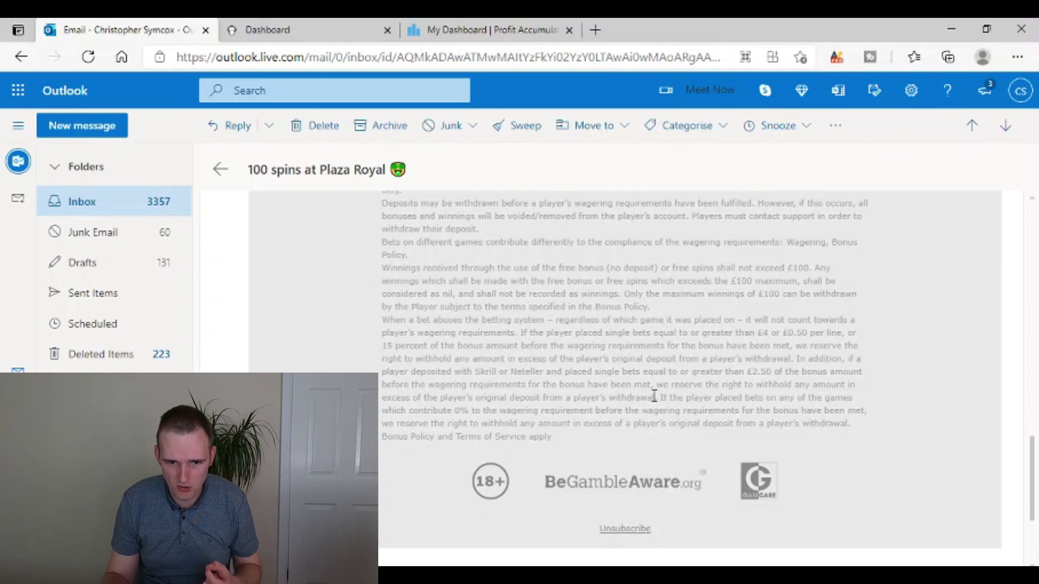
scroll(713, 398, "down", 1)
scroll(696, 378, "up", 4)
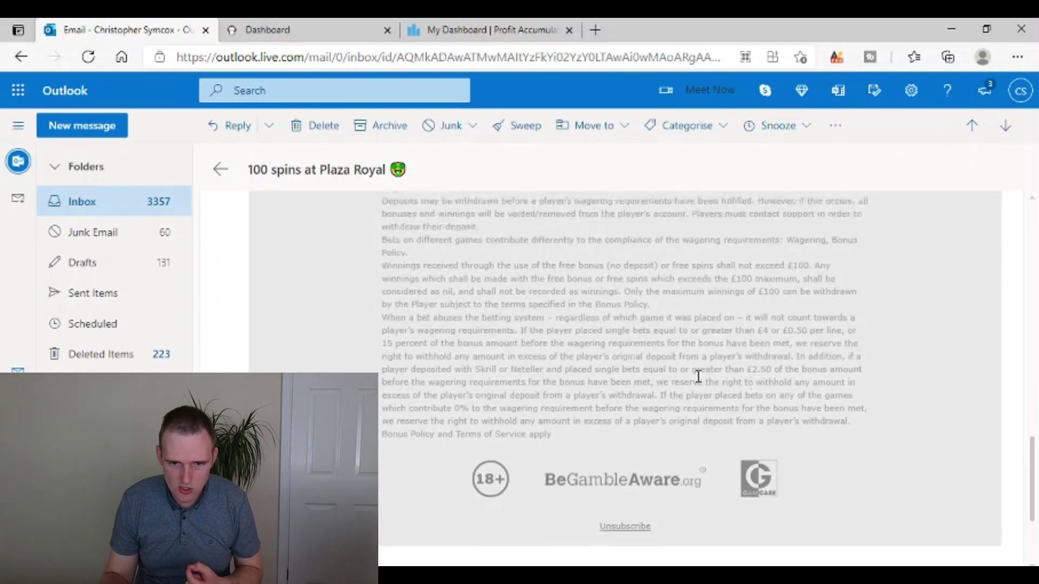
scroll(622, 408, "down", 1)
scroll(668, 413, "up", 1)
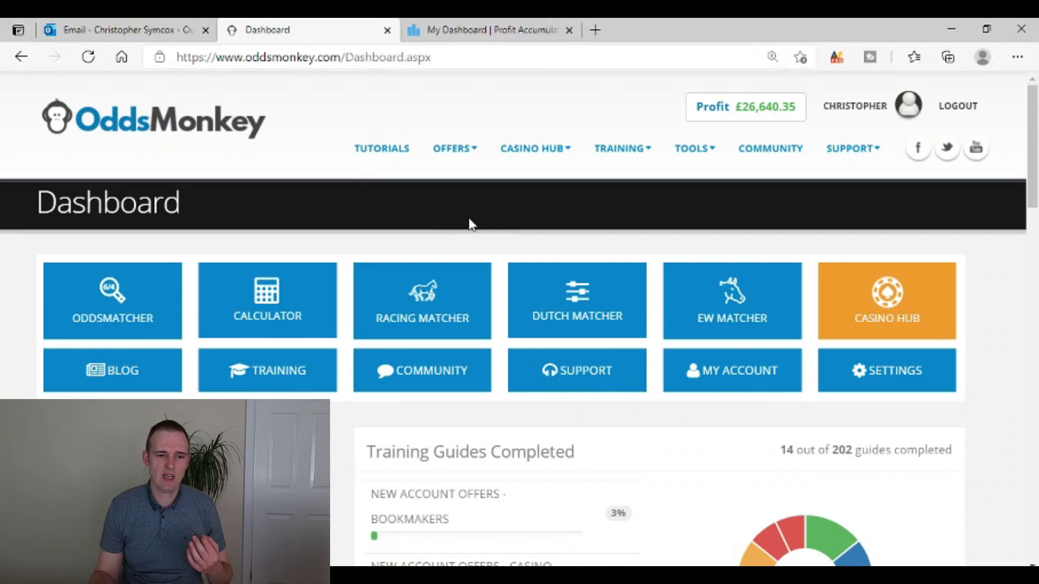
Open OddsMonkey's EV Calculator from the Tools menu, set to Free Spin Offer.
left_click(692, 151)
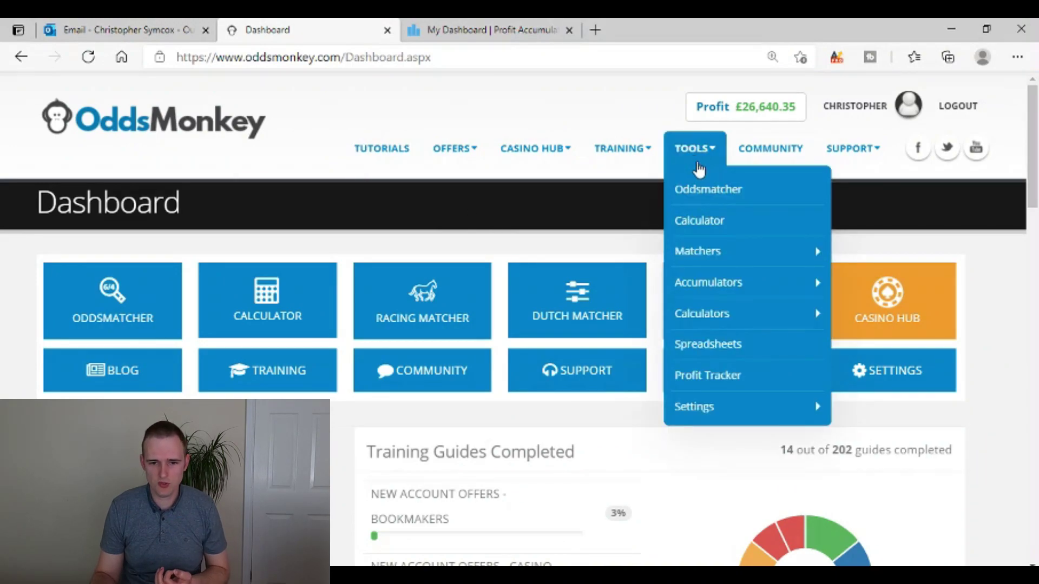
mouse_move(754, 320)
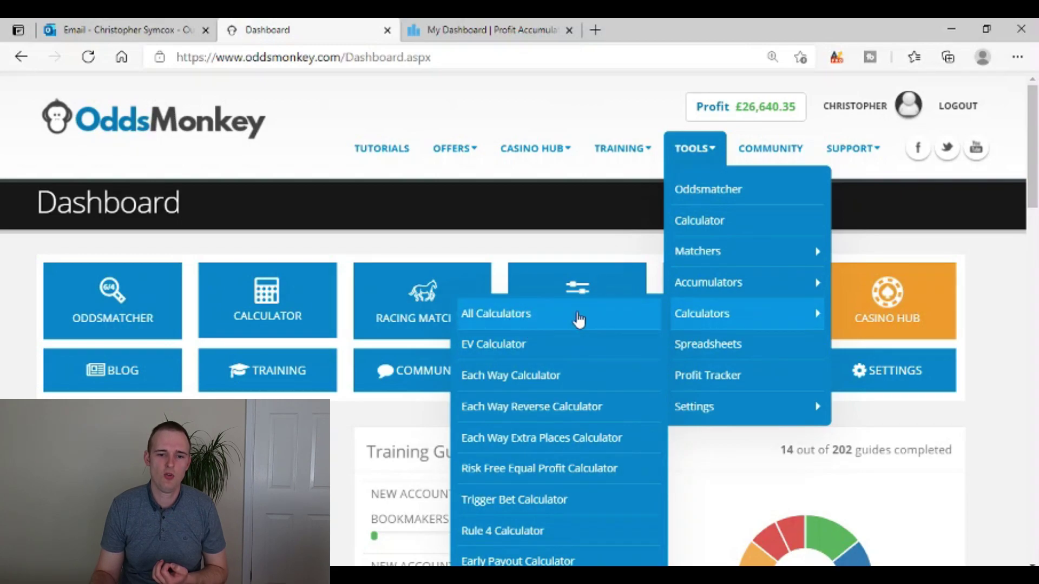
left_click(519, 348)
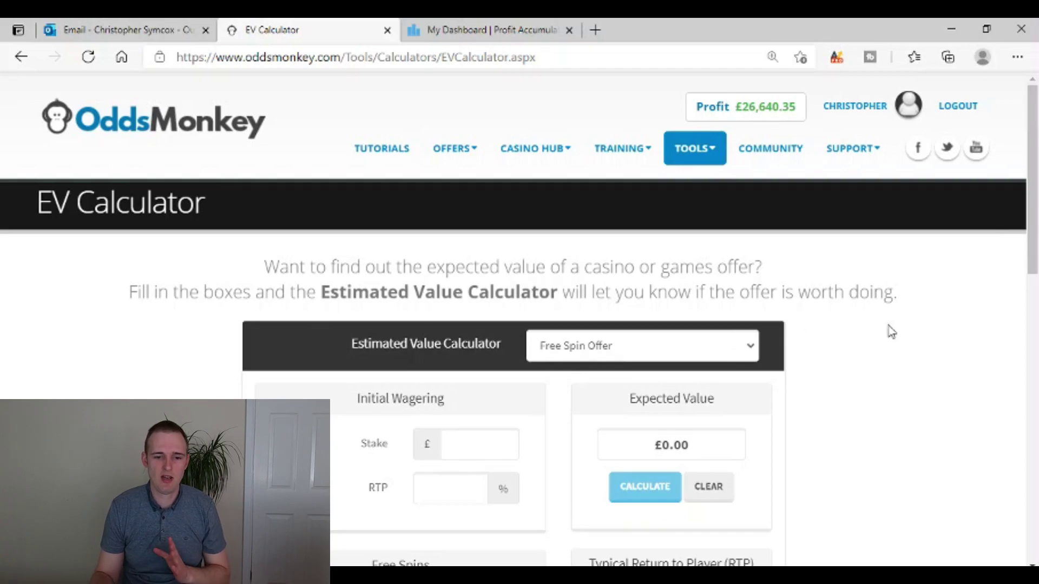
Review the calculator's offer types and keep Free Spin Offer selected.
scroll(984, 281, "down", 2)
scroll(974, 265, "up", 2)
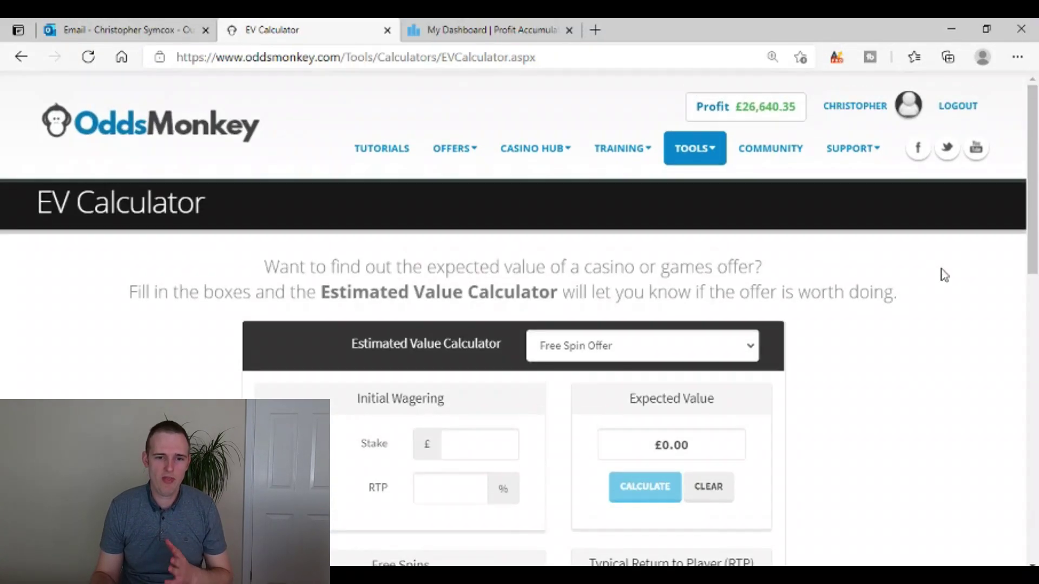
scroll(940, 273, "down", 2)
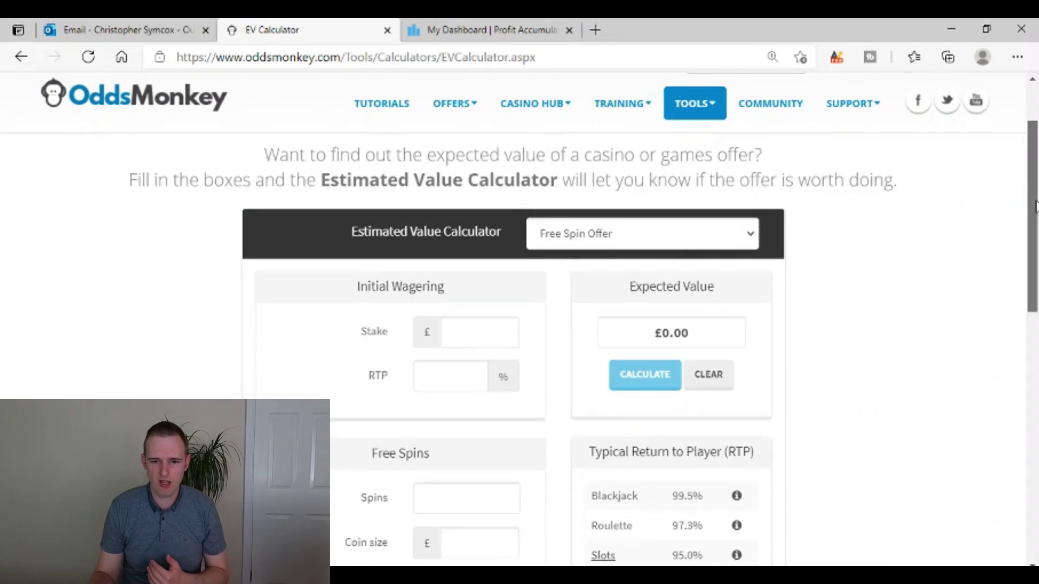
scroll(636, 216, "down", 1)
left_click(637, 216)
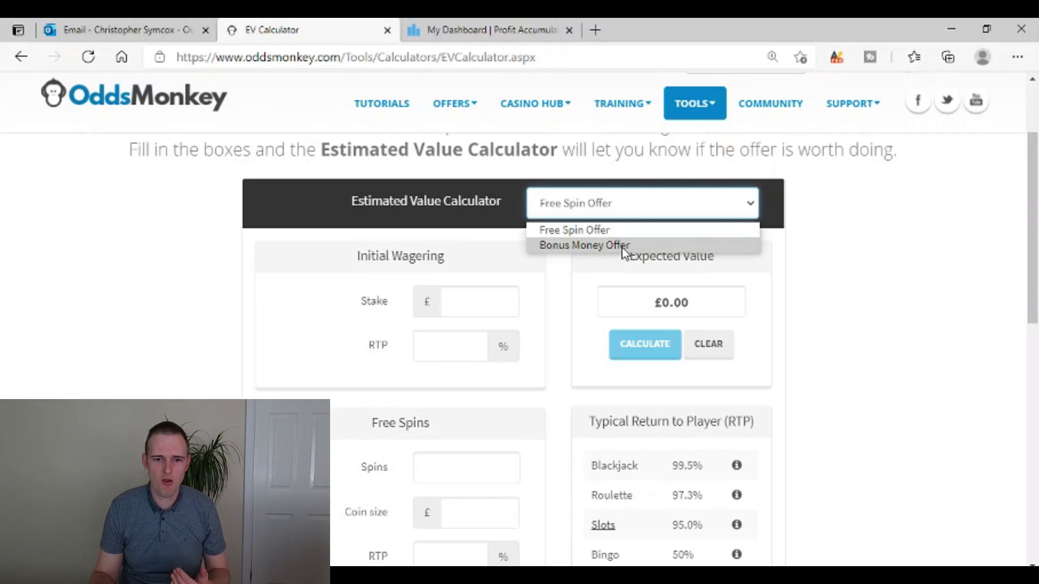
left_click(597, 233)
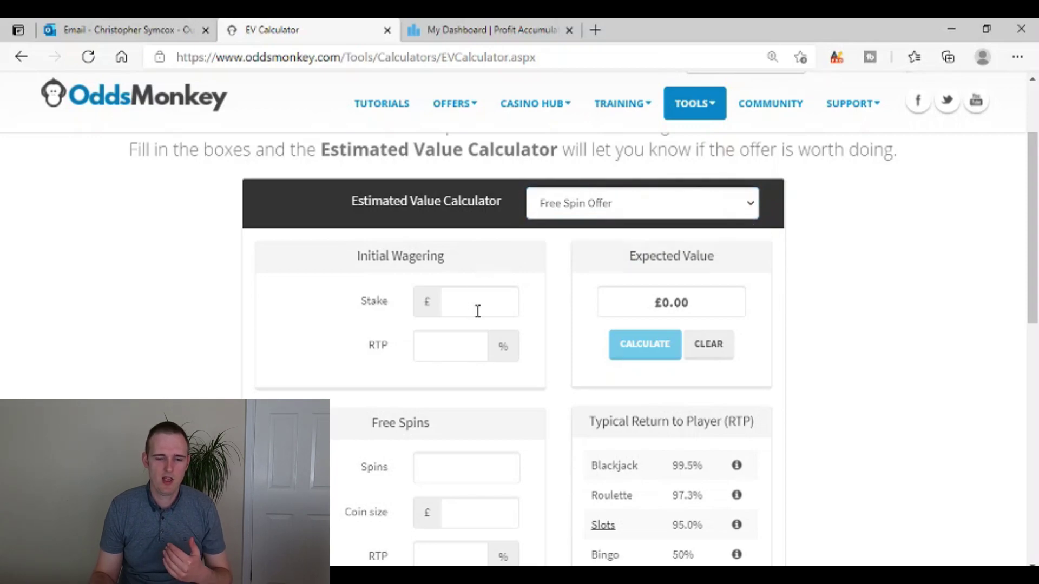
scroll(465, 281, "down", 2)
scroll(454, 310, "up", 2)
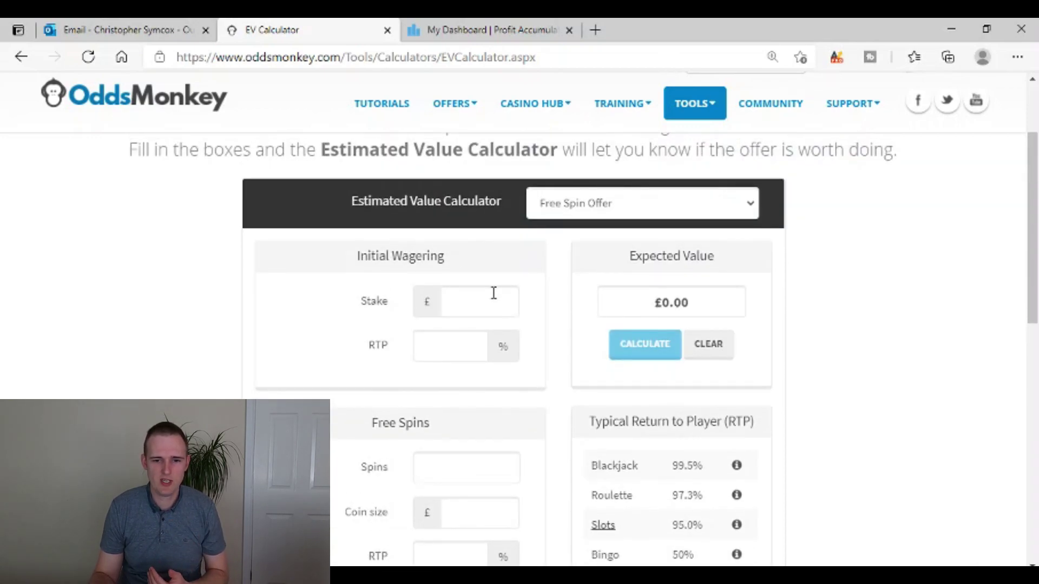
scroll(482, 335, "down", 2)
scroll(541, 303, "up", 2)
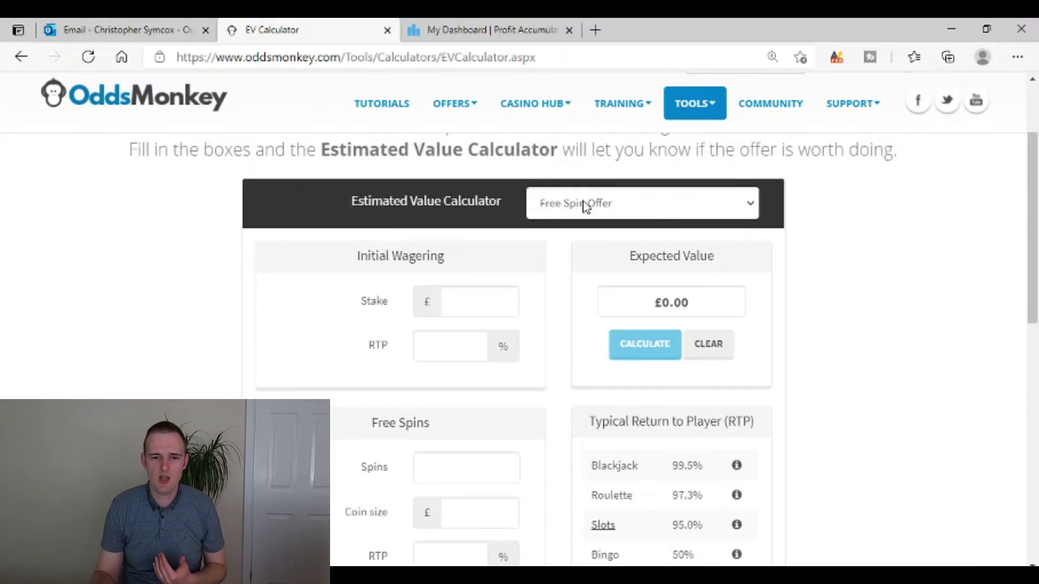
Enter a £10 initial wagering stake at 96.1% RTP.
left_click(474, 305)
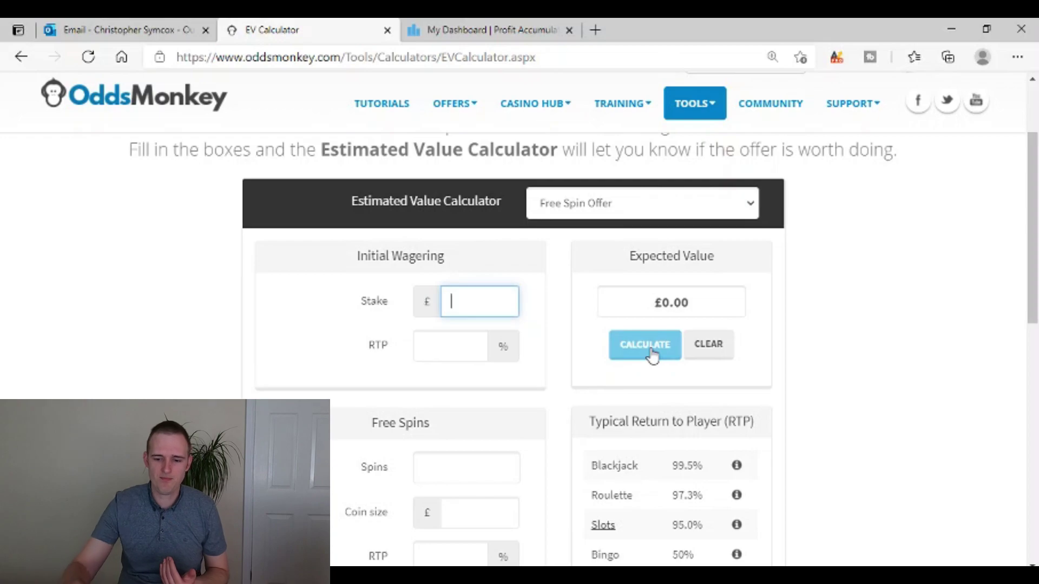
type("10")
left_click(479, 357)
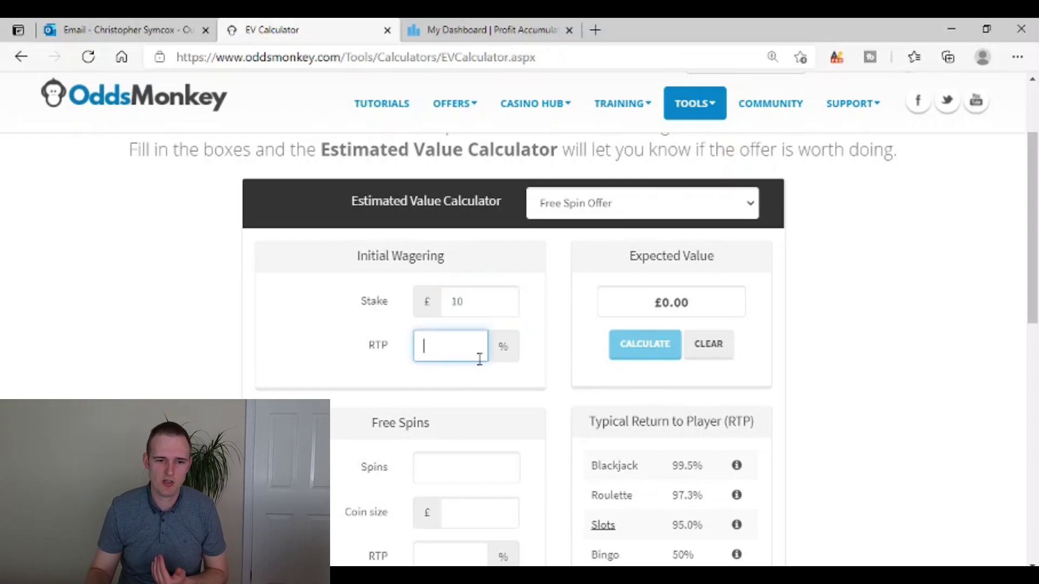
type("96.1")
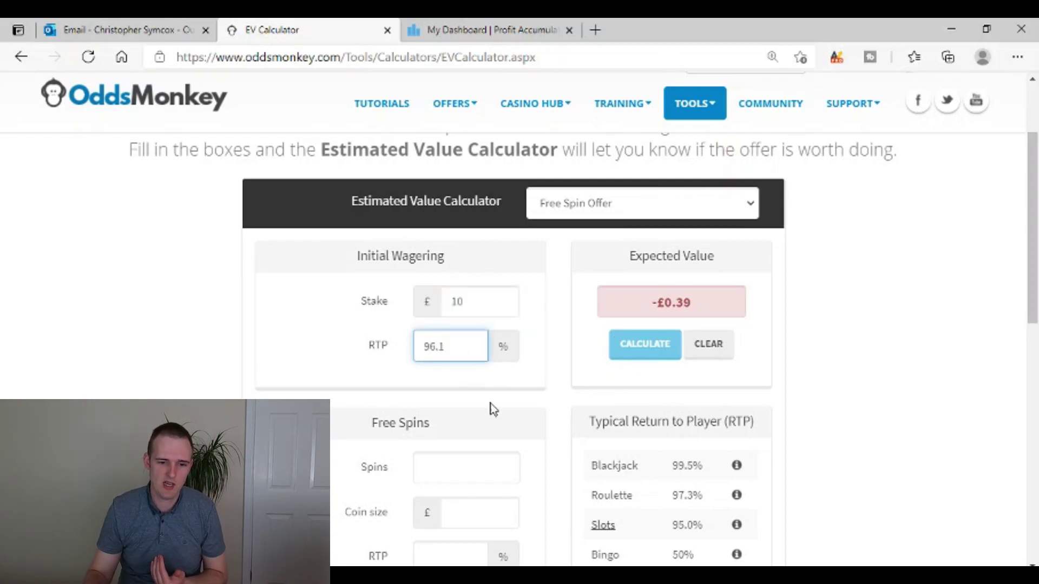
left_click(524, 419)
Enter 10 free spins at £0.10 coin size, giving £0.57 expected value.
scroll(486, 411, "down", 1)
left_click(453, 407)
type("10")
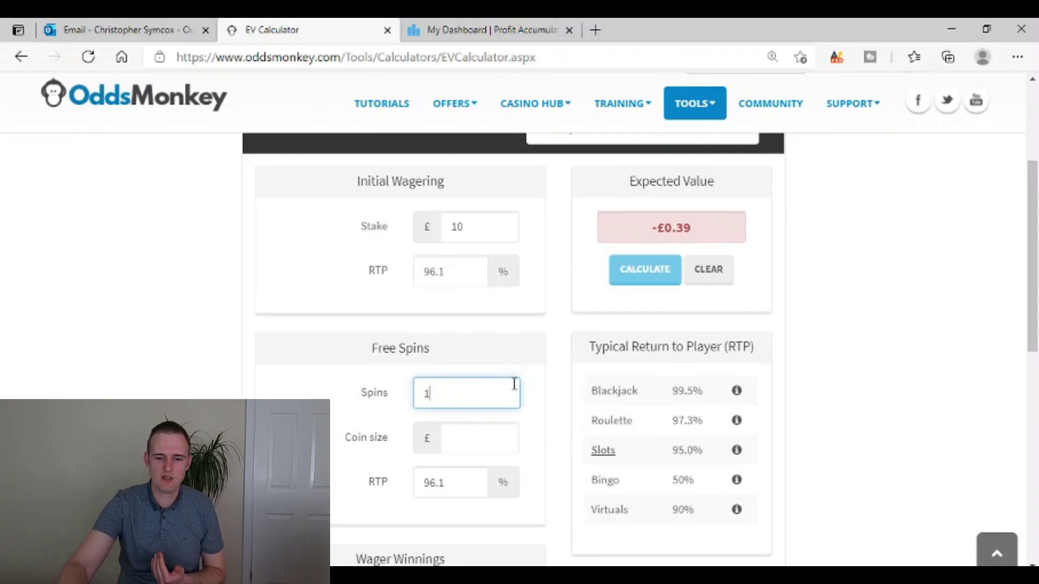
left_click(508, 438)
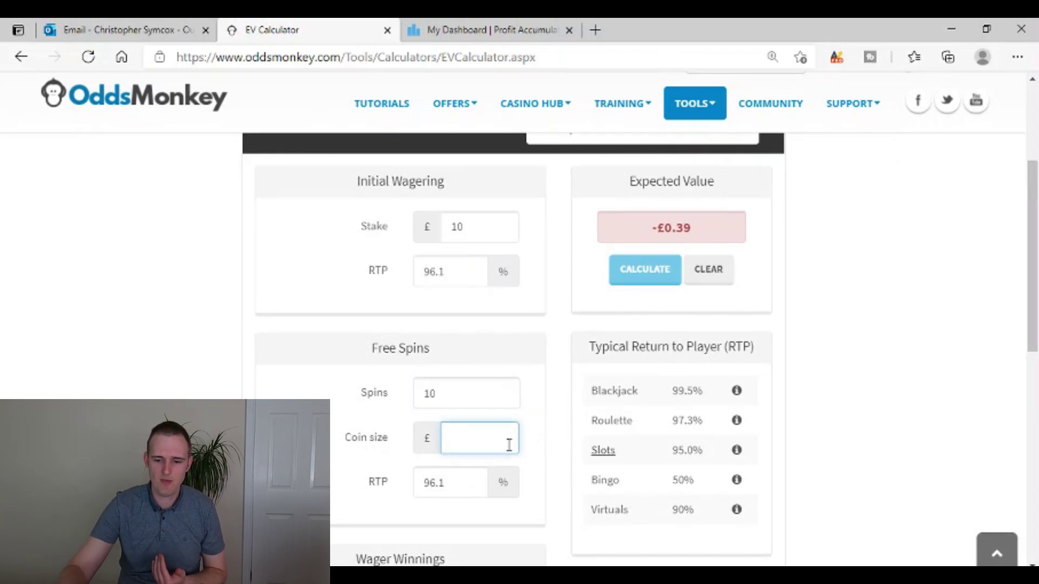
type("0.10")
left_click(561, 390)
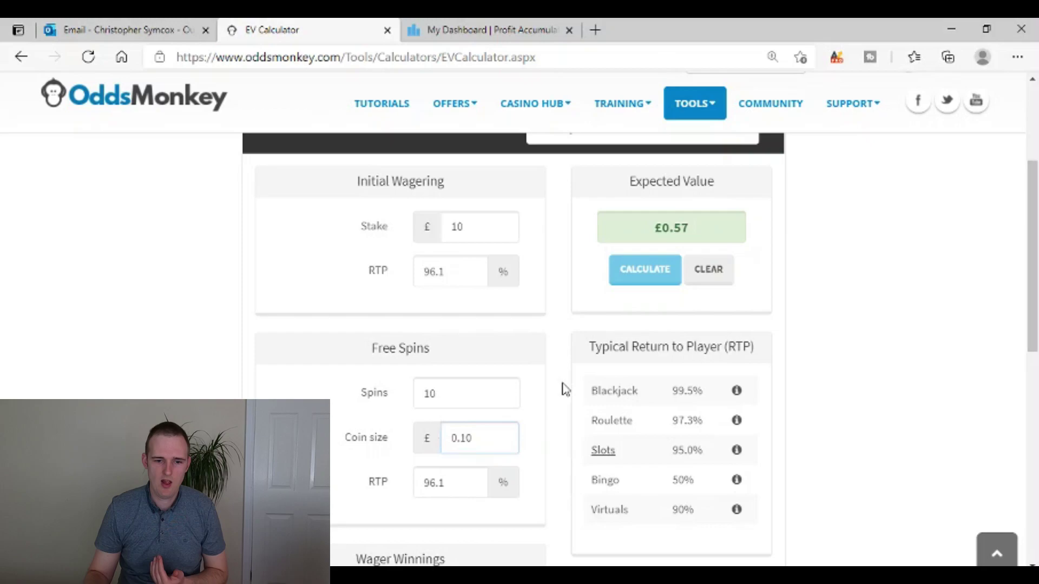
scroll(608, 371, "down", 1)
scroll(669, 294, "up", 2)
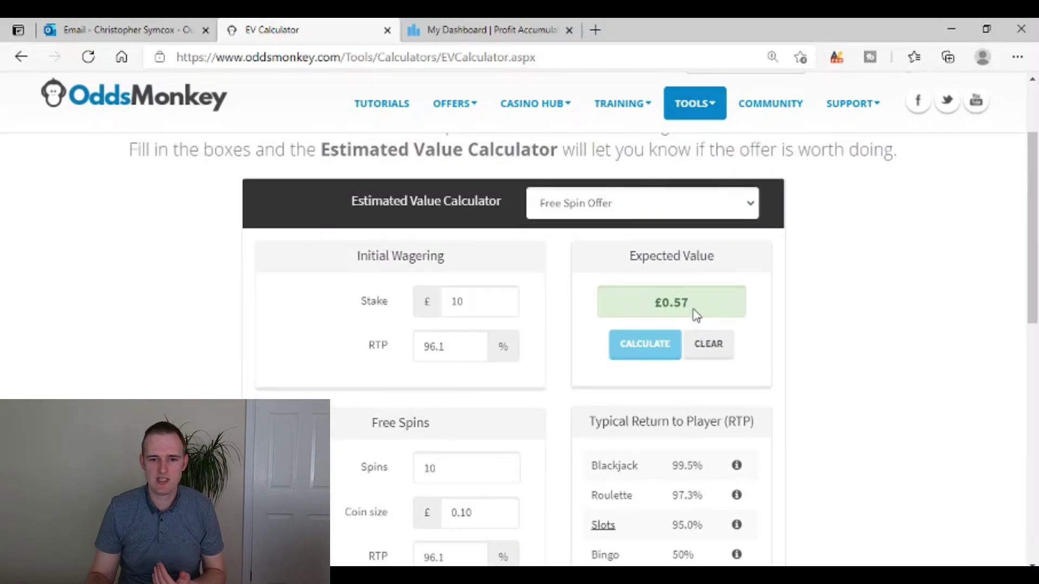
Set the winnings wagering requirement to x35 and check it against the email's terms.
scroll(690, 319, "down", 5)
scroll(575, 381, "down", 1)
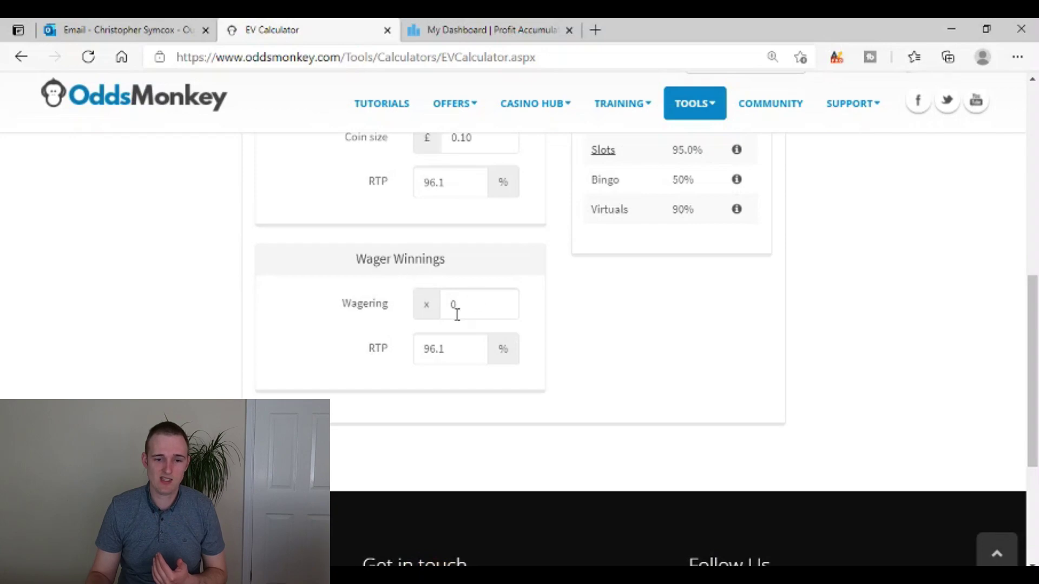
scroll(460, 317, "up", 3)
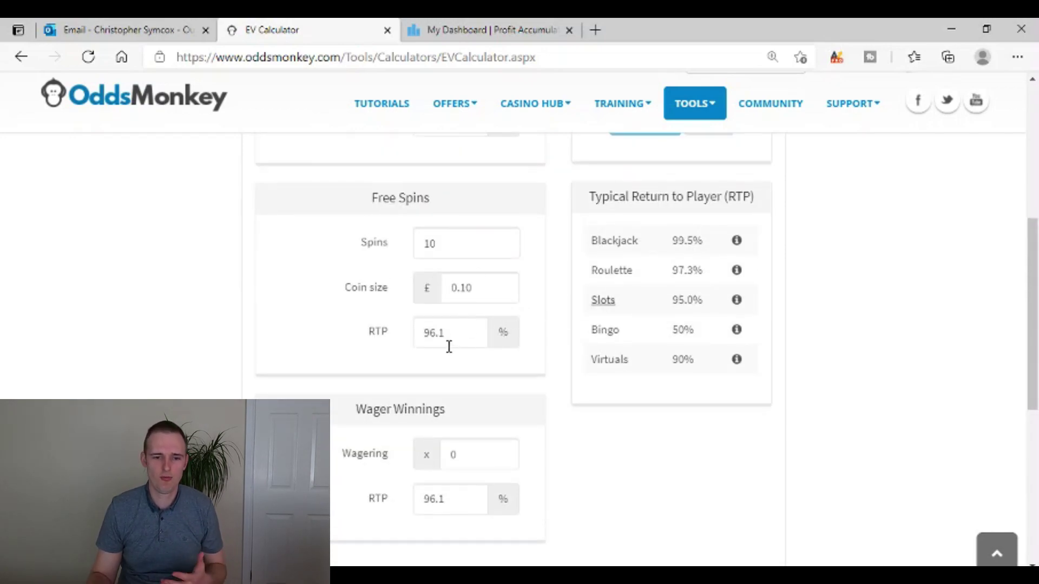
scroll(455, 351, "down", 1)
scroll(463, 361, "up", 4)
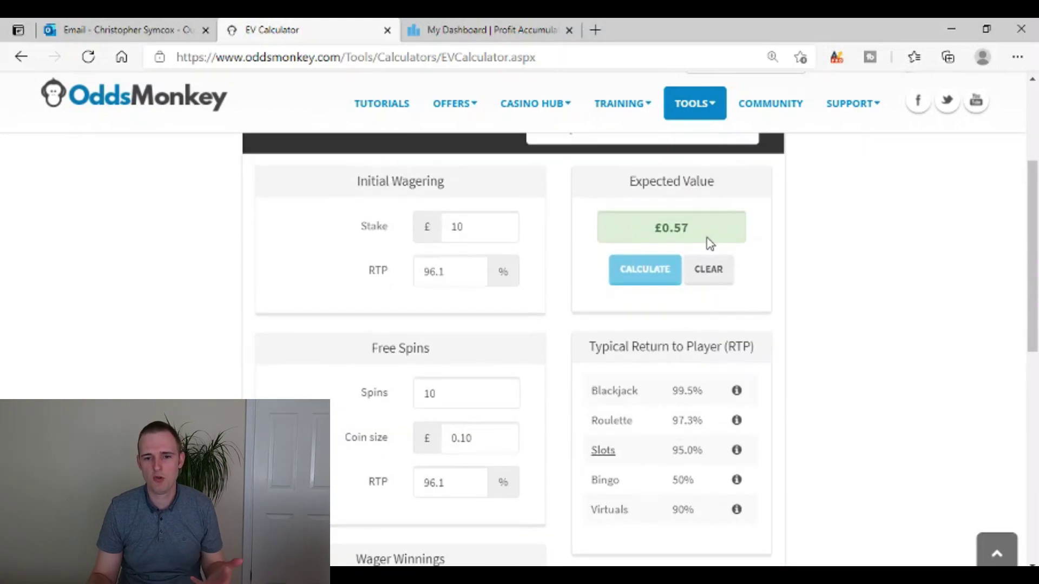
scroll(534, 410, "down", 4)
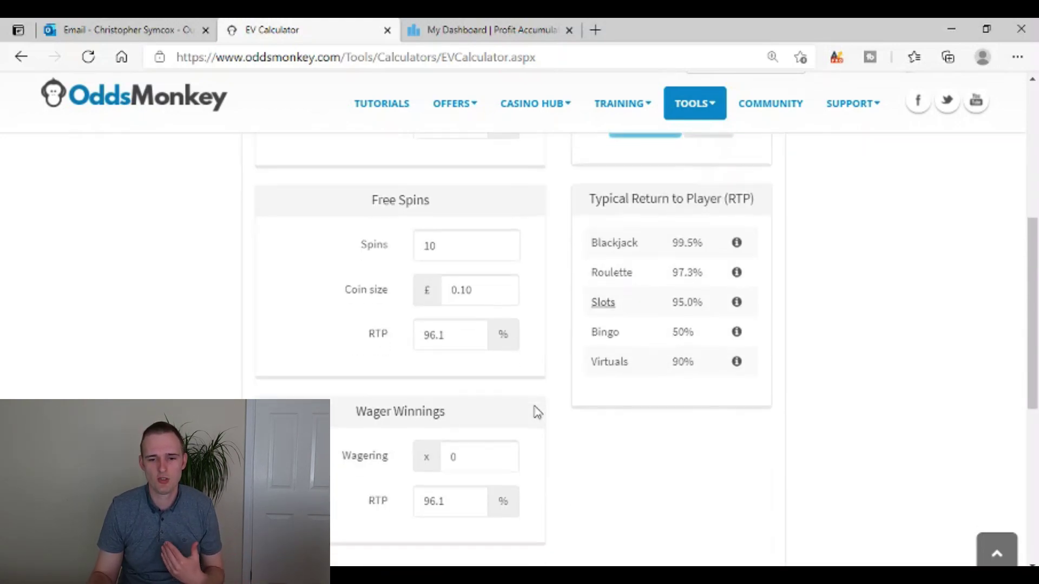
left_click(461, 378)
double_click(461, 378)
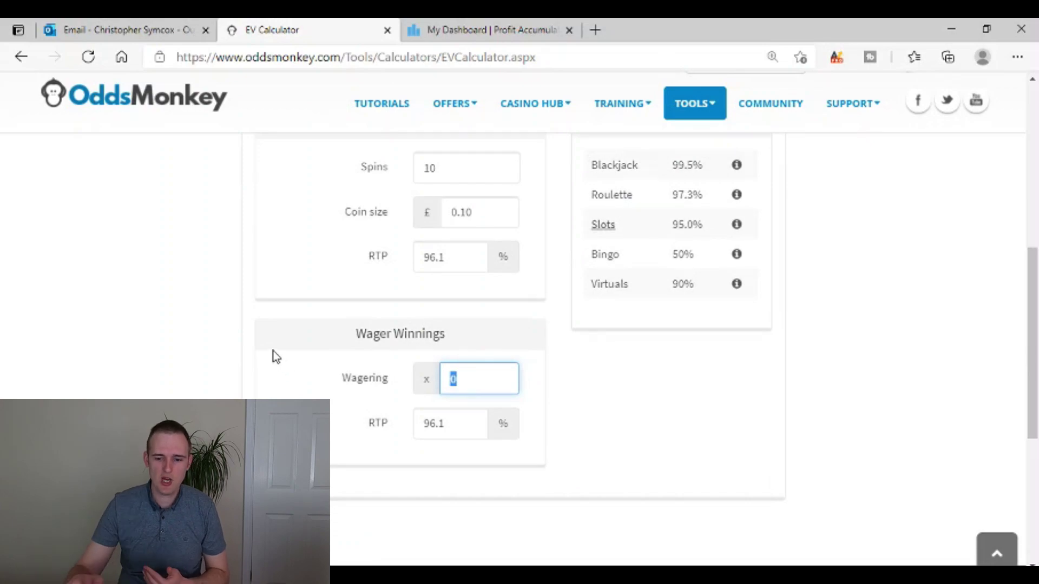
type("35")
left_click(286, 352)
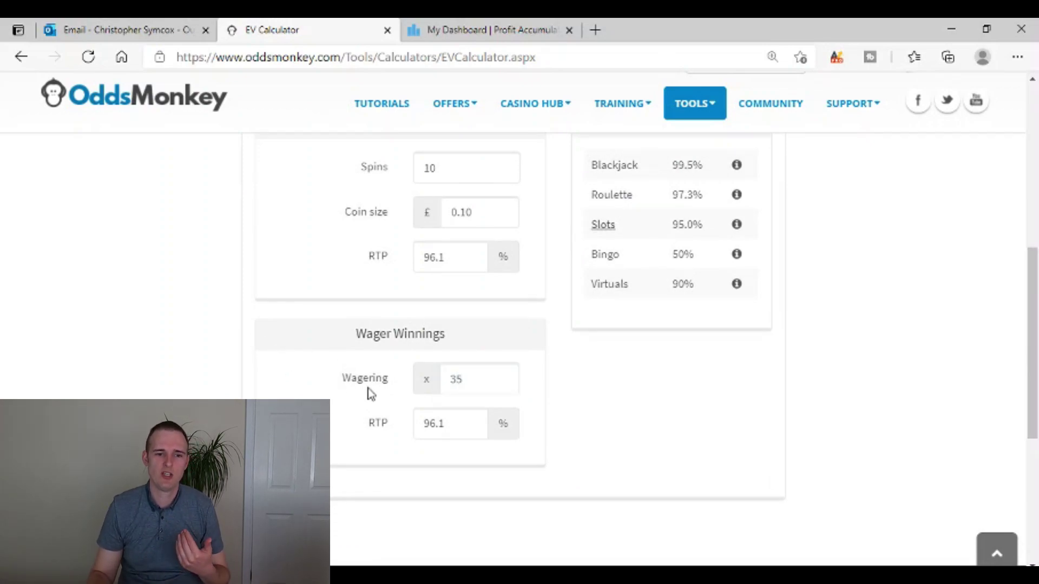
left_click(118, 27)
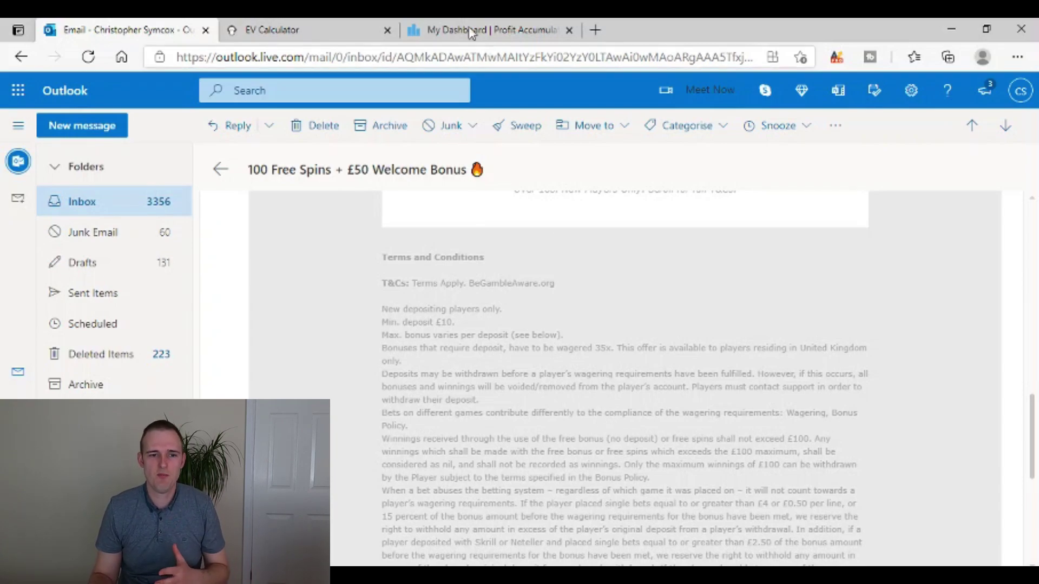
In a cleared Windows Calculator, compute 100 × 35 = 3,500.
left_click(333, 28)
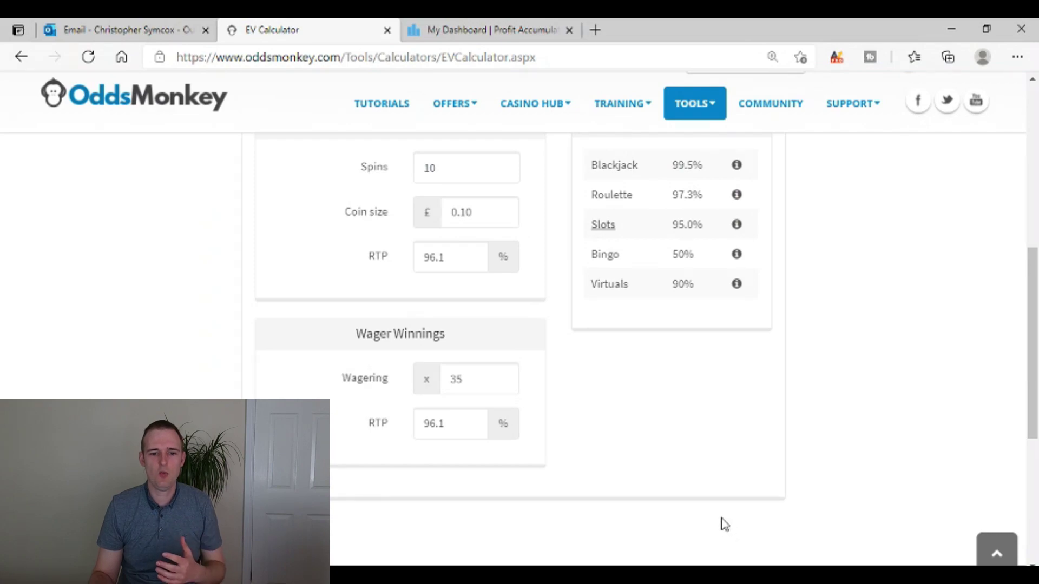
left_click(697, 575)
left_click(514, 226)
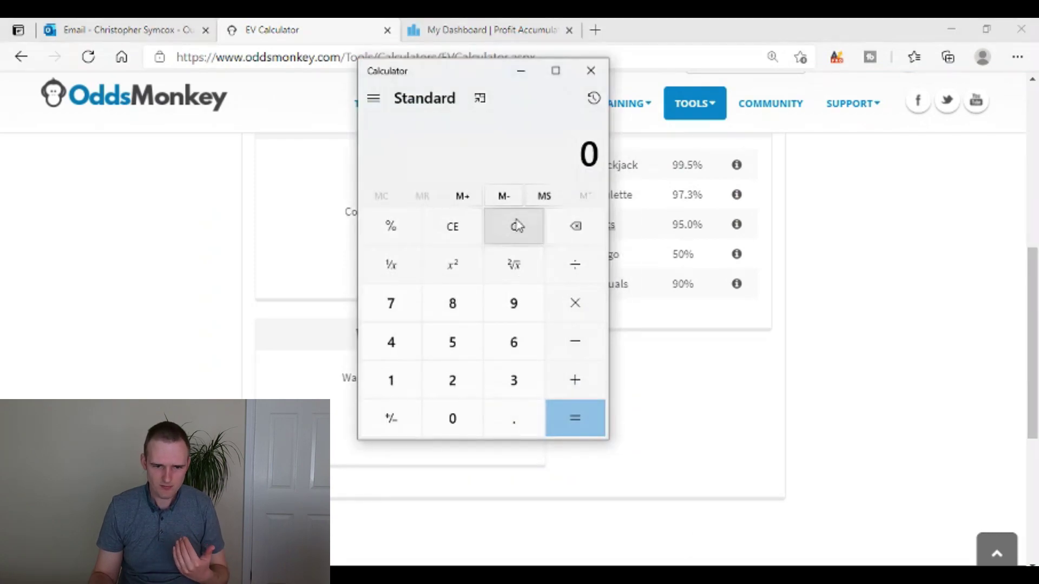
left_click(391, 380)
double_click(454, 422)
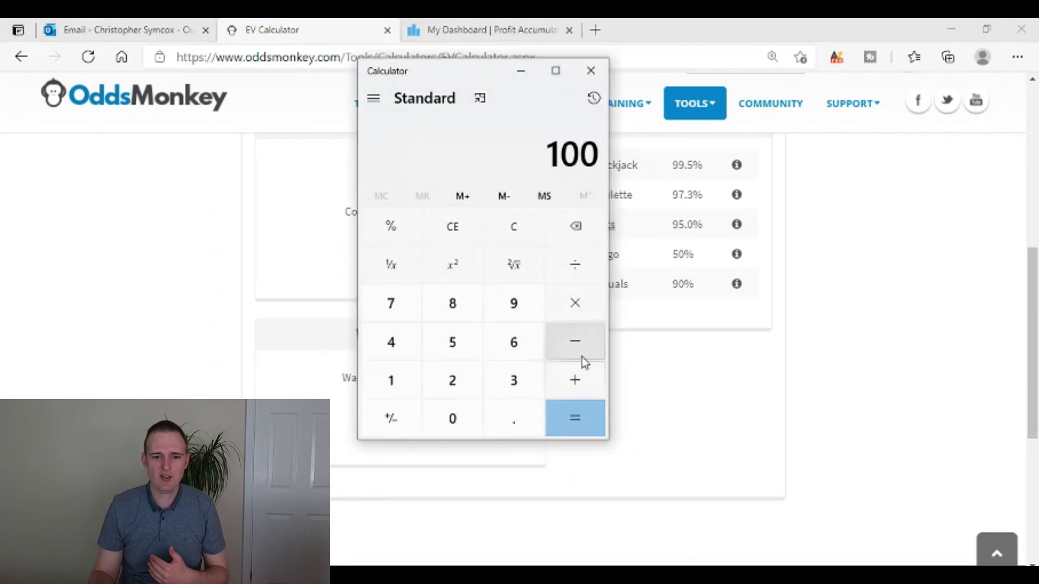
left_click(571, 304)
left_click(522, 377)
left_click(468, 347)
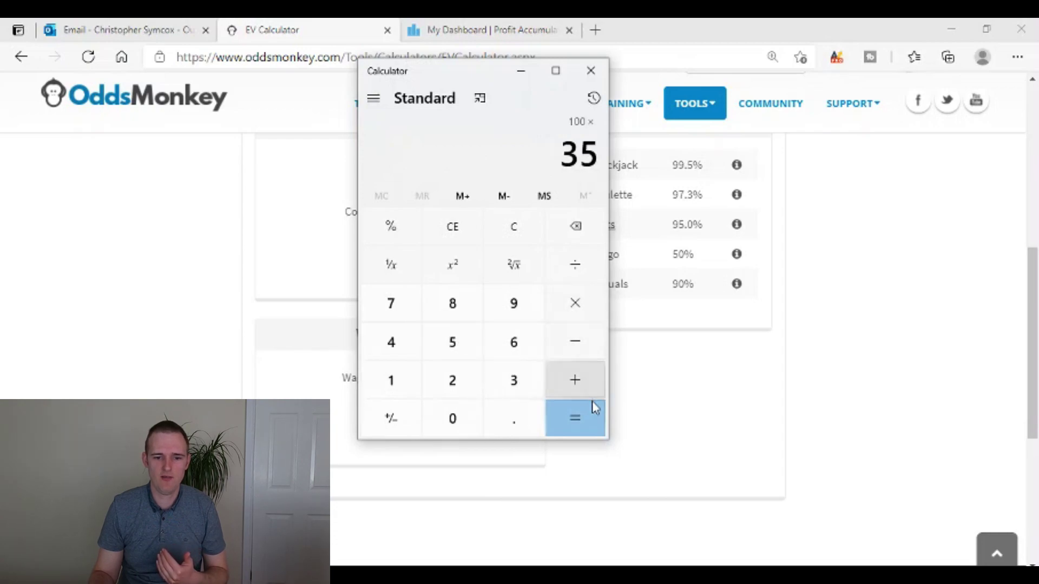
left_click(592, 403)
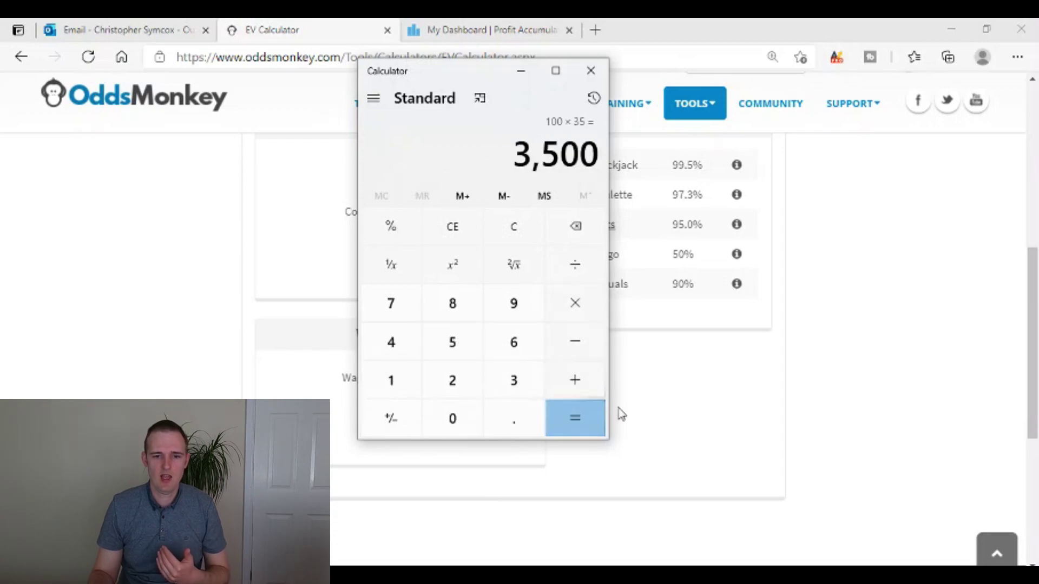
Divide 3,500 by the 0.20 spin stake, giving 17,500.
left_click(575, 266)
left_click(513, 419)
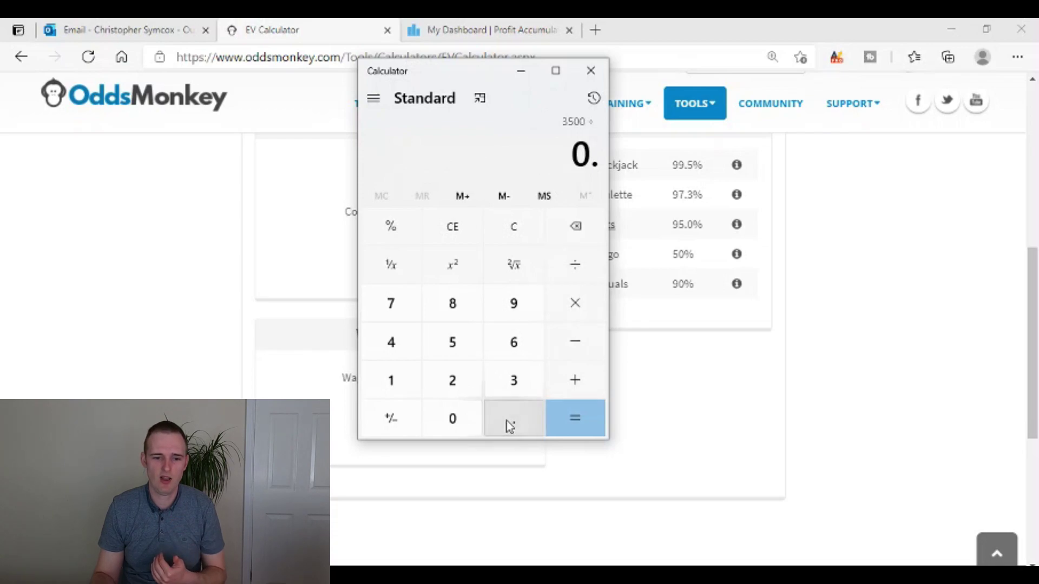
left_click(452, 380)
left_click(452, 418)
left_click(591, 425)
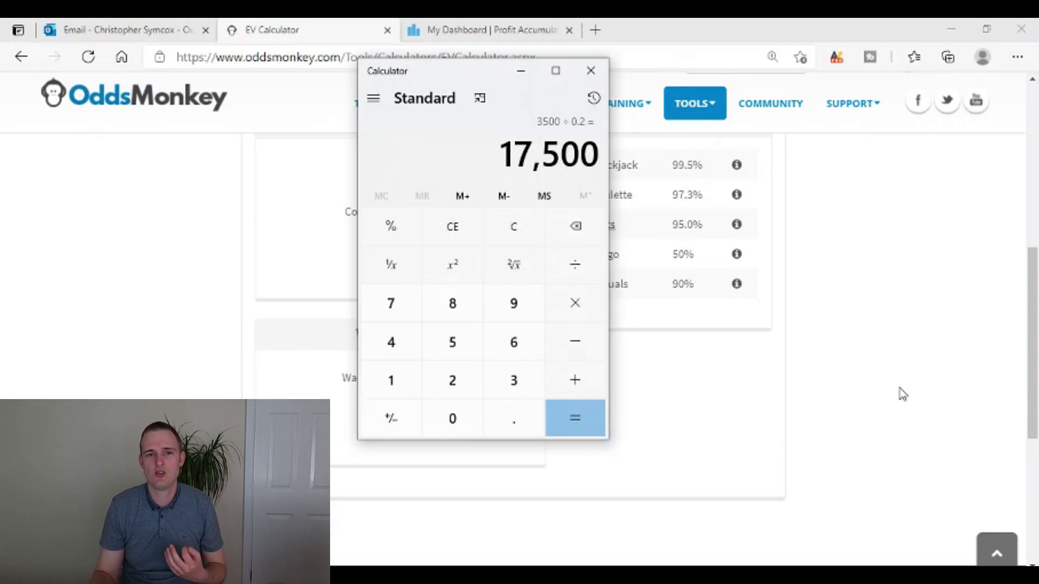
Recalculate the EV Calculator's expected value with winnings wagering set to 0.
left_click(900, 389)
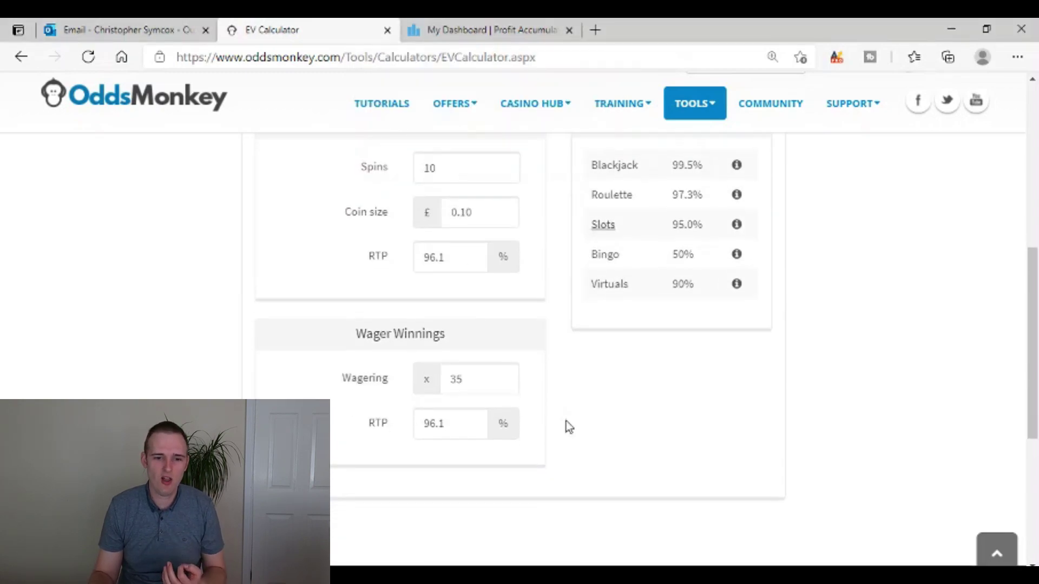
scroll(521, 417, "down", 1)
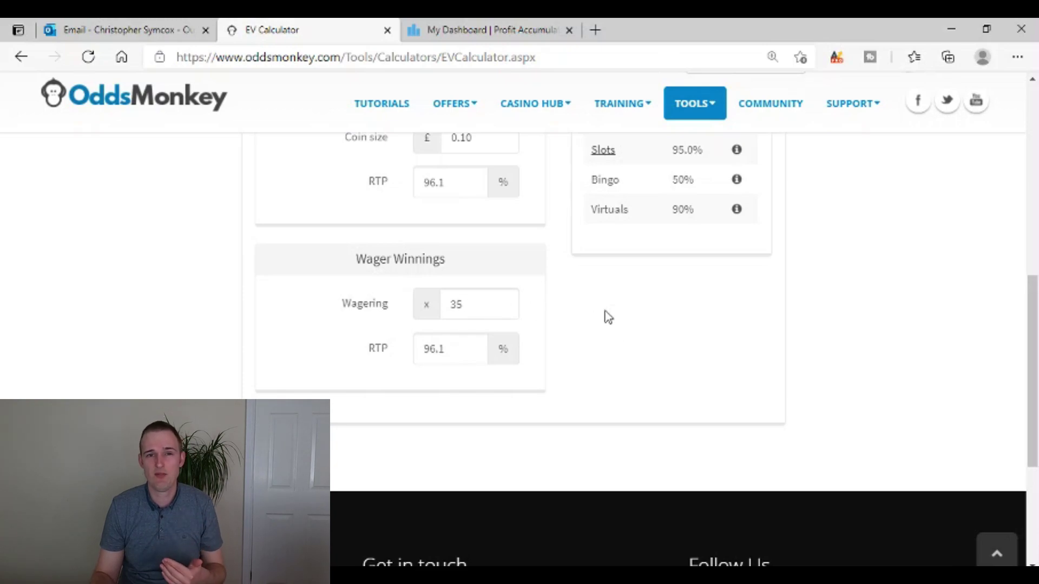
double_click(488, 304)
type("0")
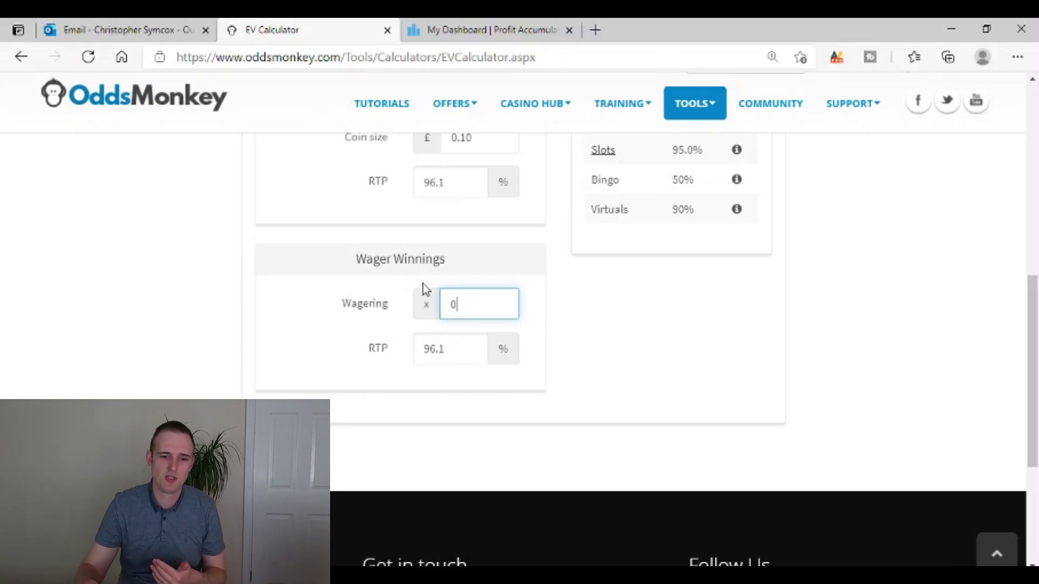
scroll(655, 359, "up", 7)
left_click(656, 359)
Restore 35x wagering, giving −£0.74 expected value, and move to the Profit Accumulator dashboard.
scroll(670, 314, "down", 4)
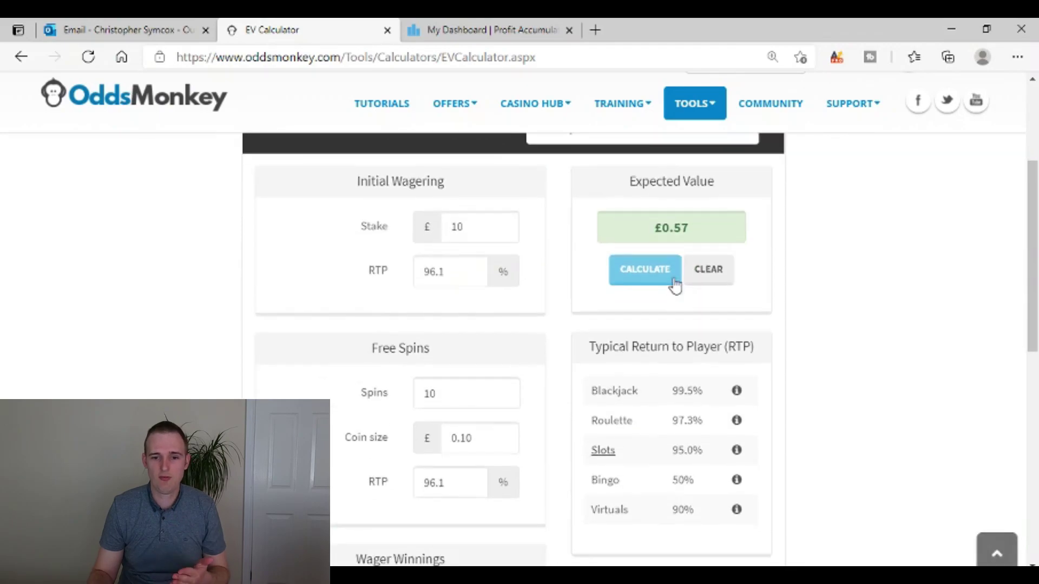
scroll(605, 324, "down", 1)
double_click(487, 378)
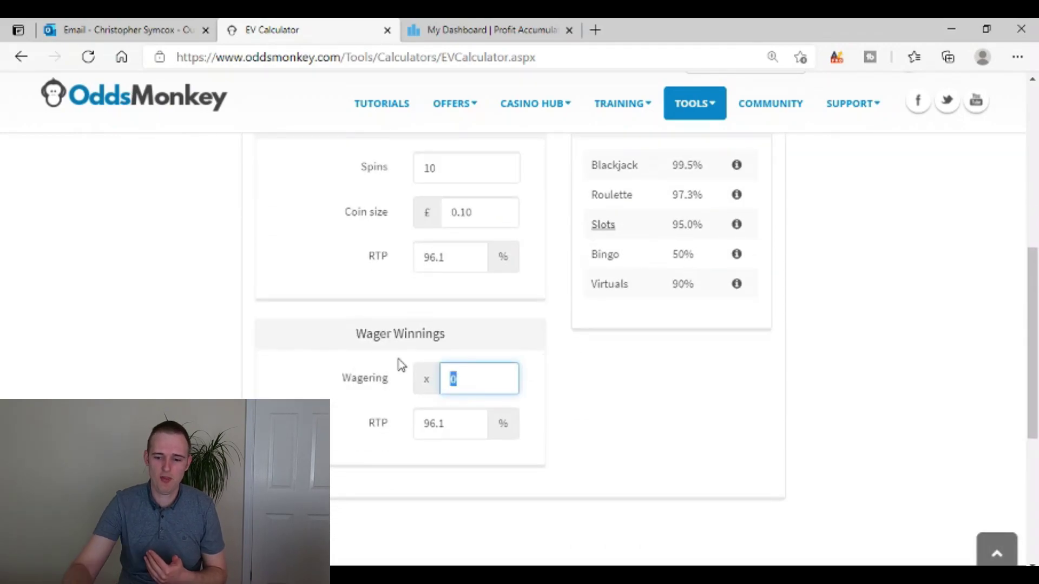
type("35")
left_click(628, 389)
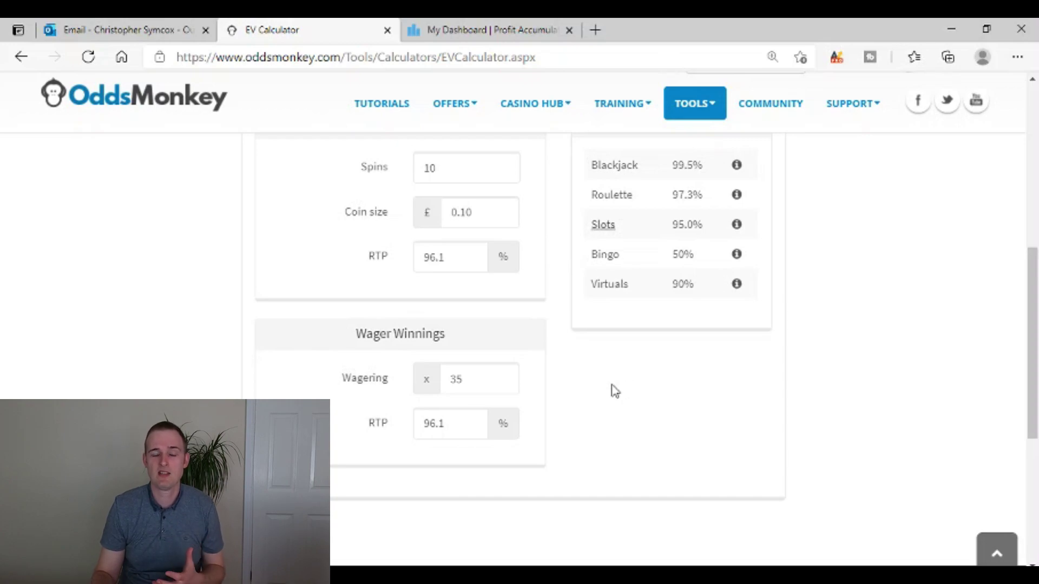
scroll(611, 389, "up", 3)
scroll(633, 413, "down", 1)
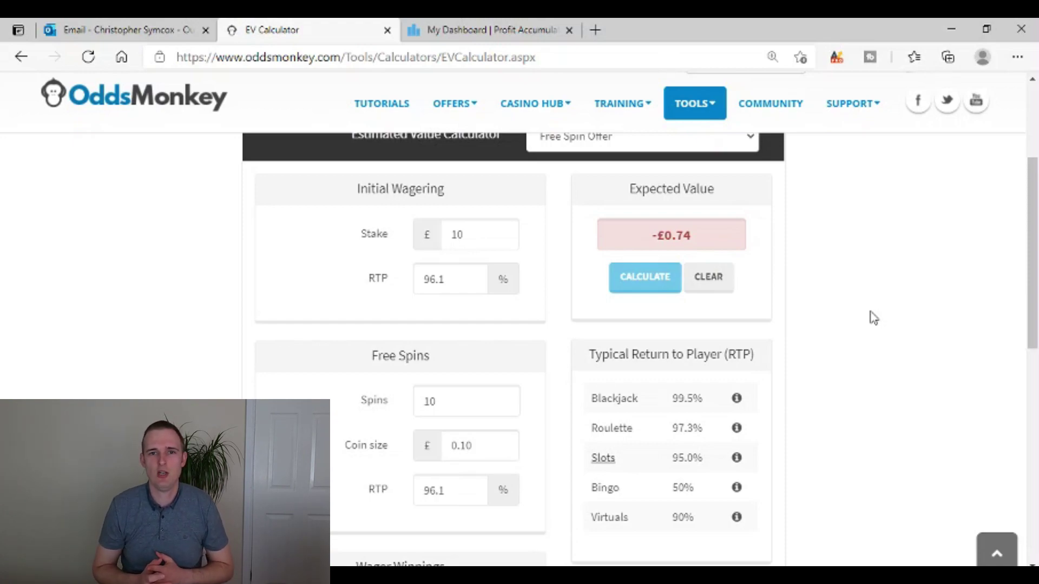
key("ctrl+Tab")
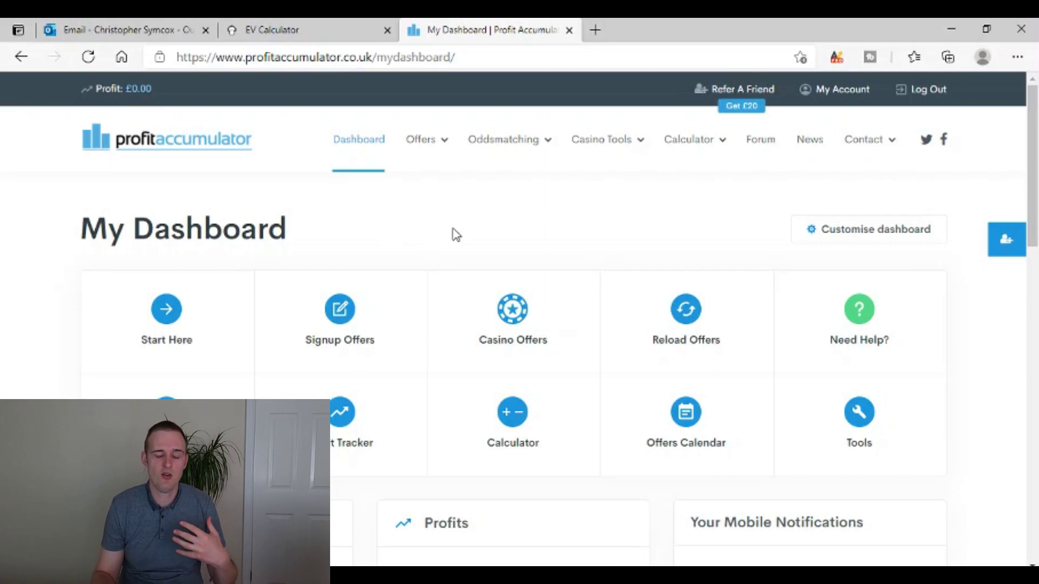
Open the Simulator from Profit Accumulator's Casino Tools menu, defaulting to Standard bonus on Blackjack.
left_click(311, 28)
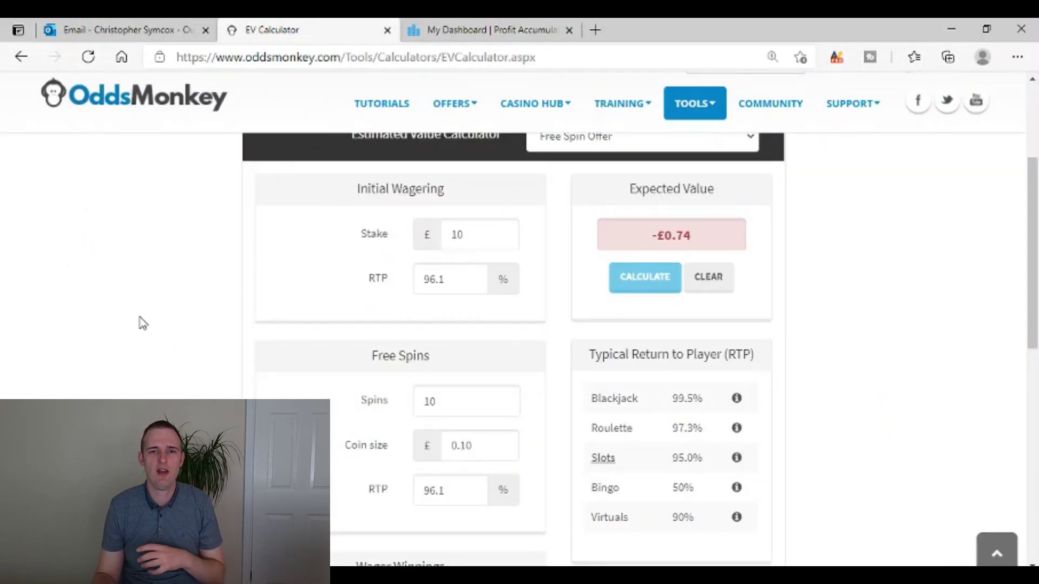
left_click(487, 29)
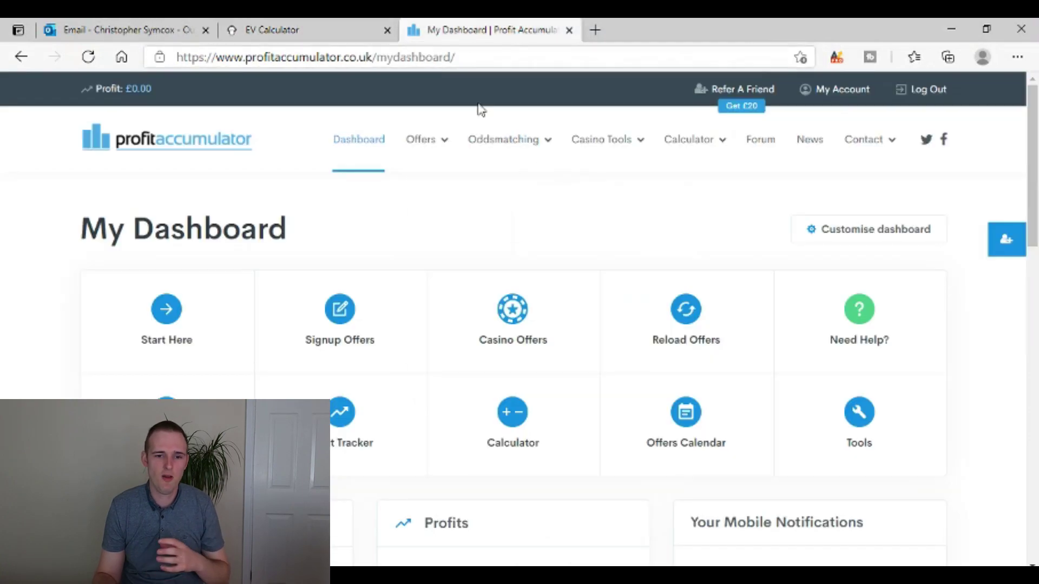
mouse_move(700, 157)
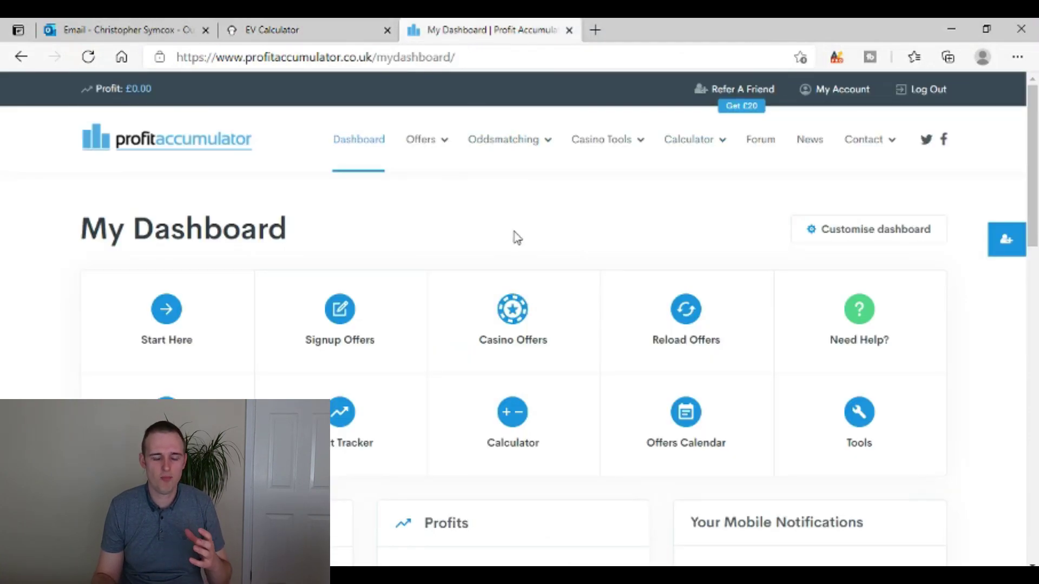
mouse_move(610, 167)
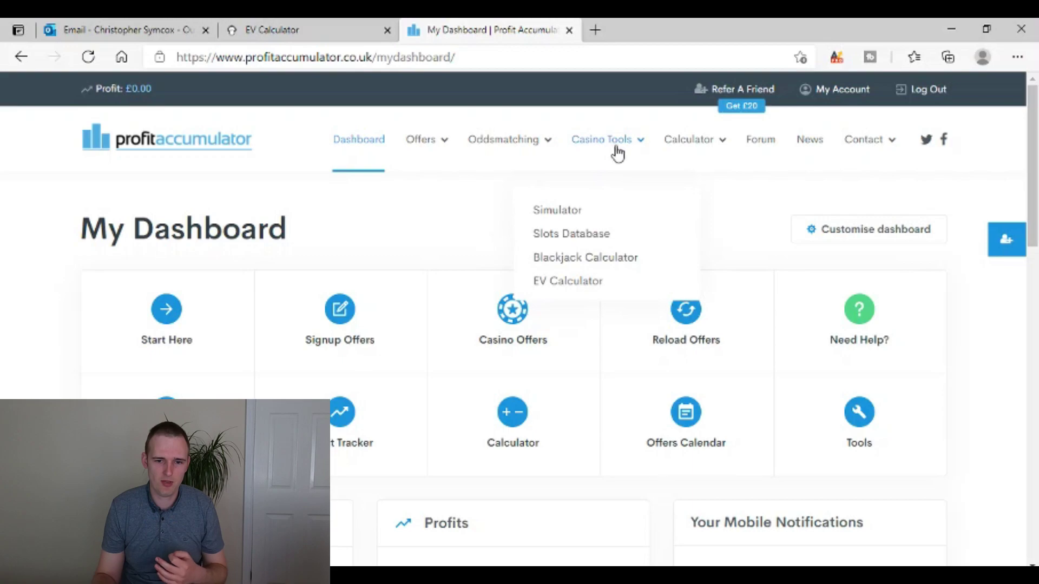
left_click(559, 212)
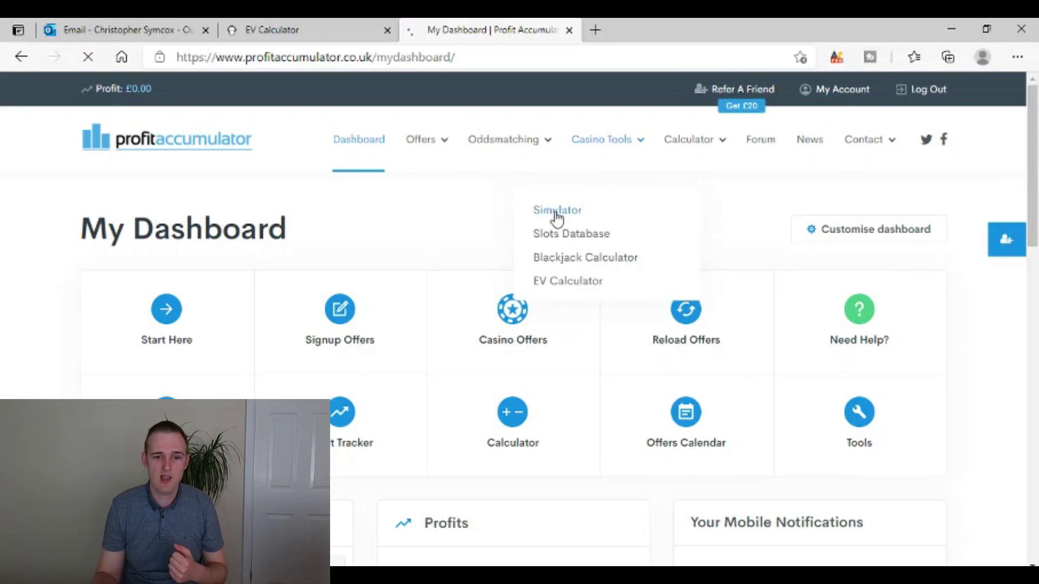
scroll(295, 378, "down", 1)
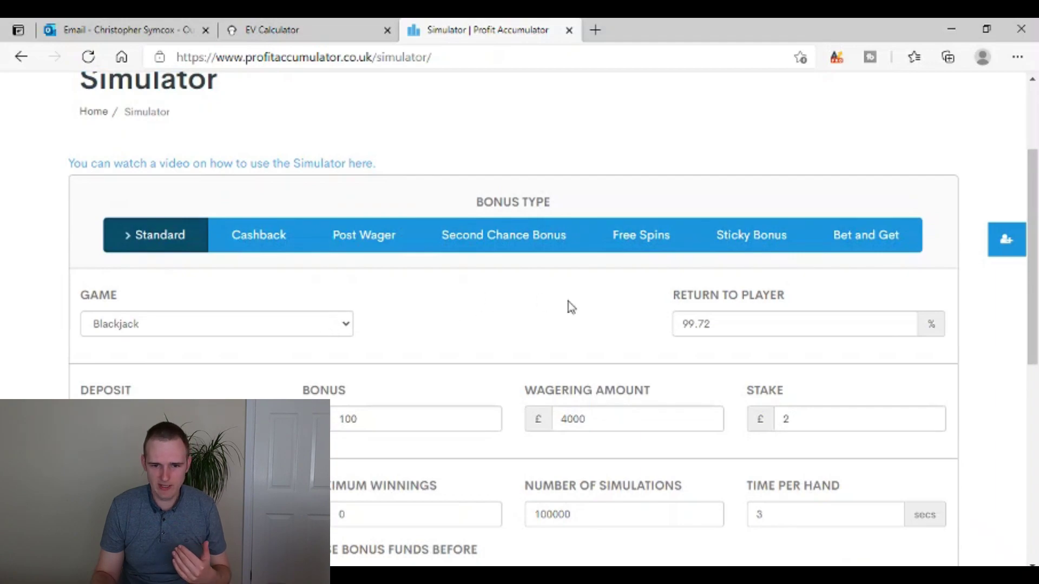
Set the simulation to a Free Spins bonus on Slots.
left_click(641, 235)
scroll(379, 271, "down", 1)
left_click(181, 248)
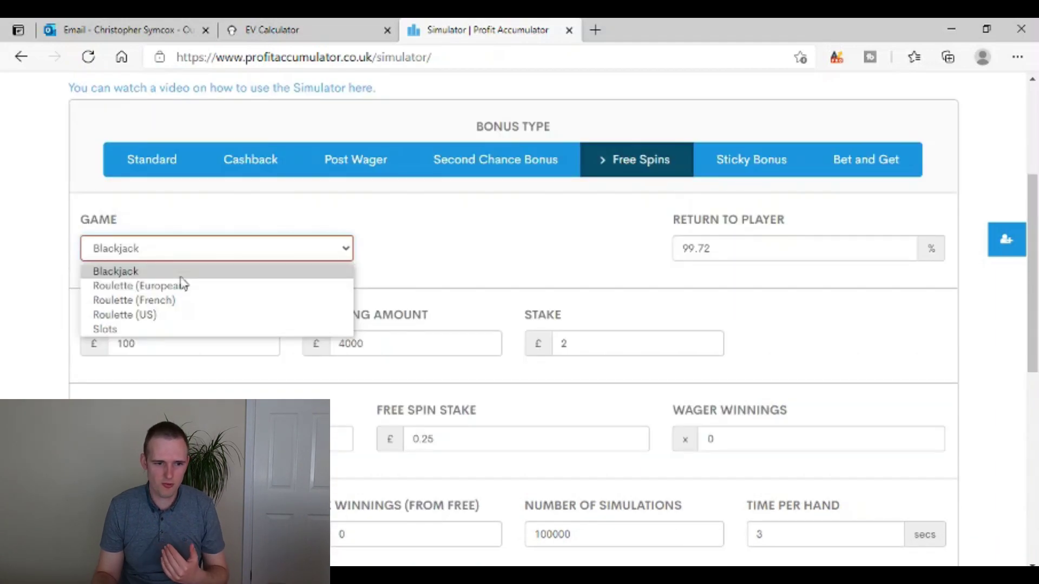
left_click(140, 329)
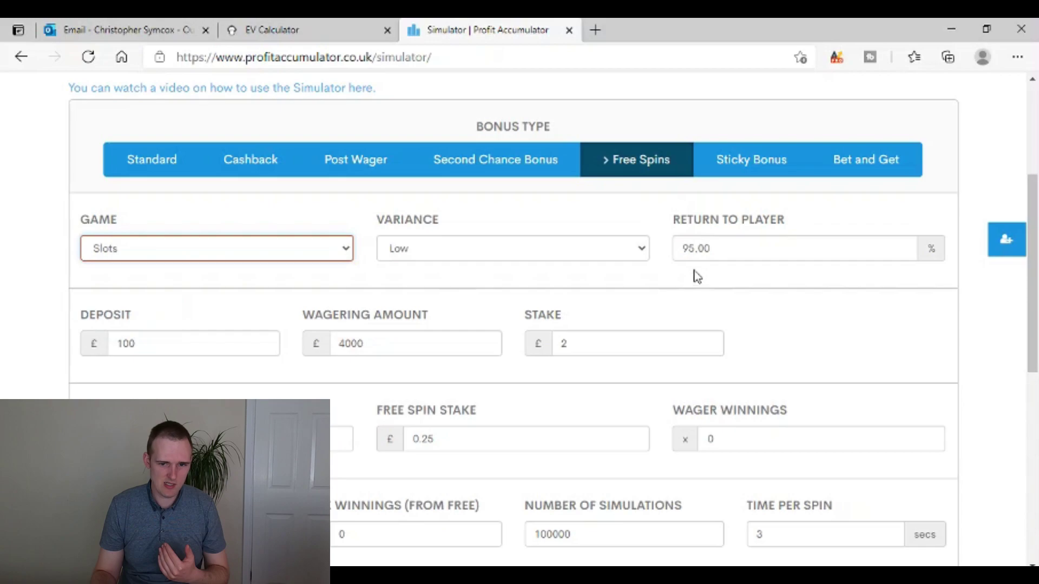
left_click(706, 248)
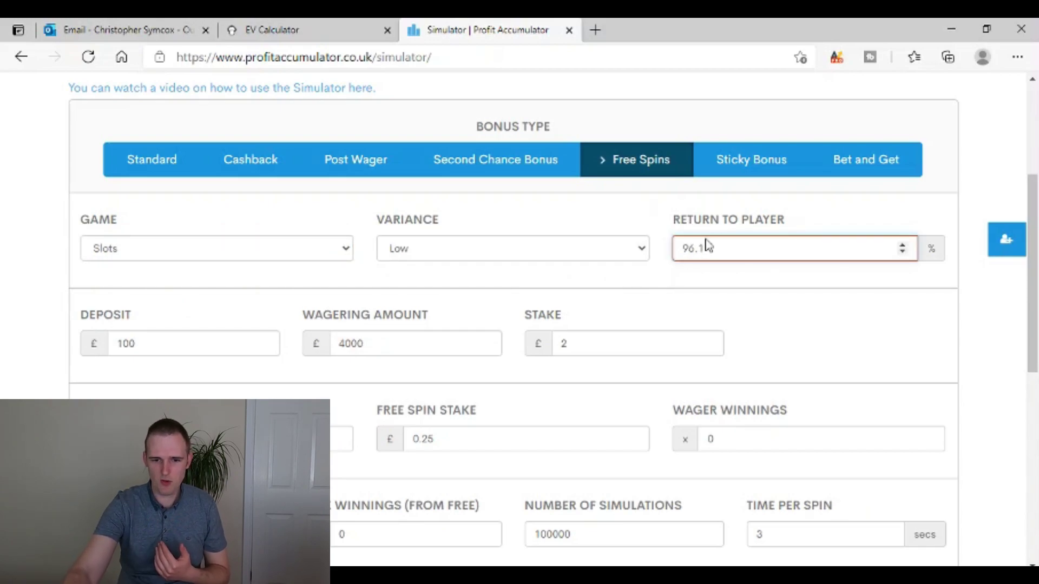
scroll(508, 313, "down", 1)
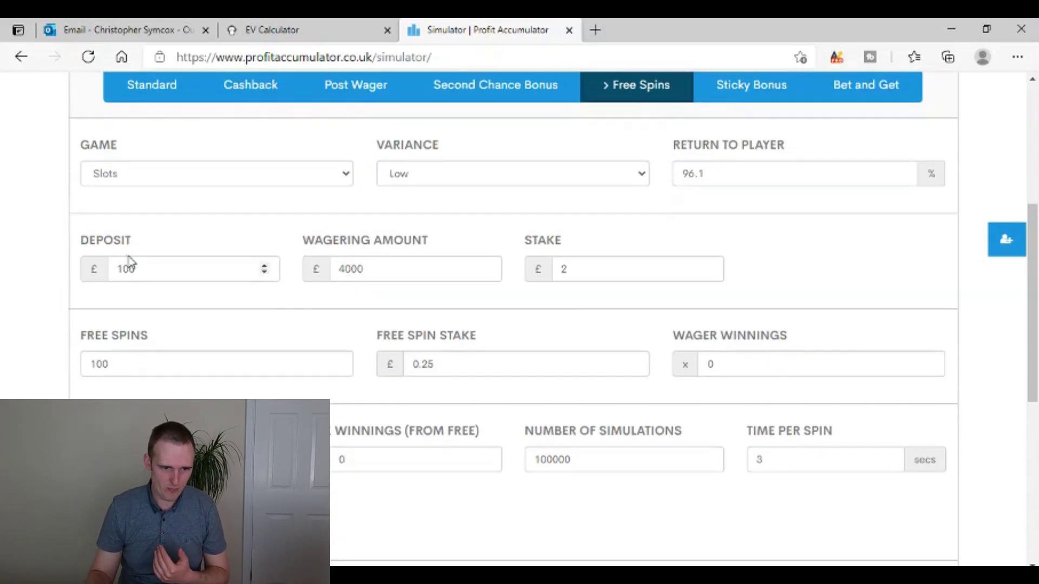
Set the deposit to £10 and the stake to £0.20.
double_click(140, 274)
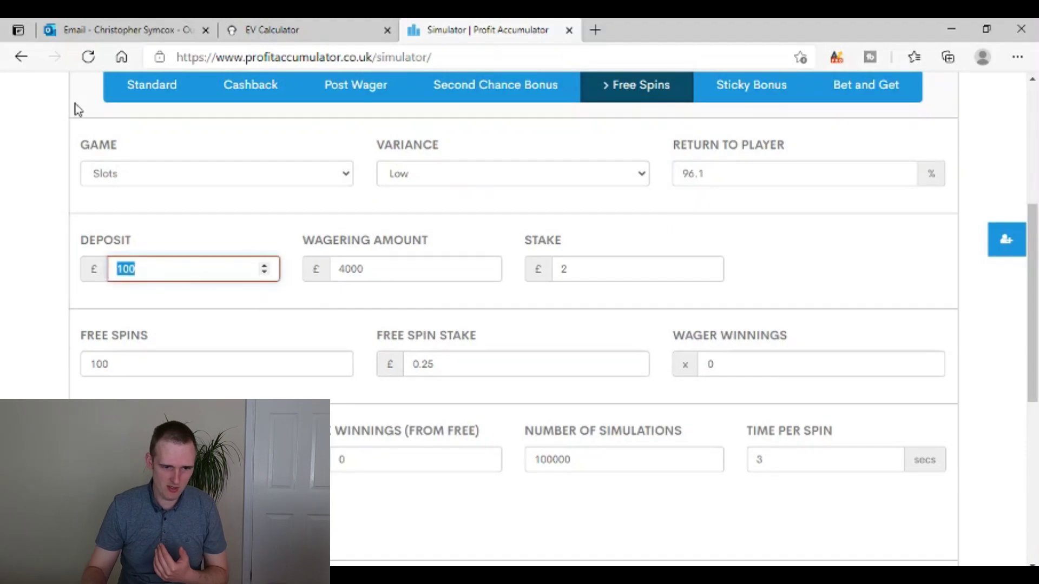
type("10")
double_click(552, 273)
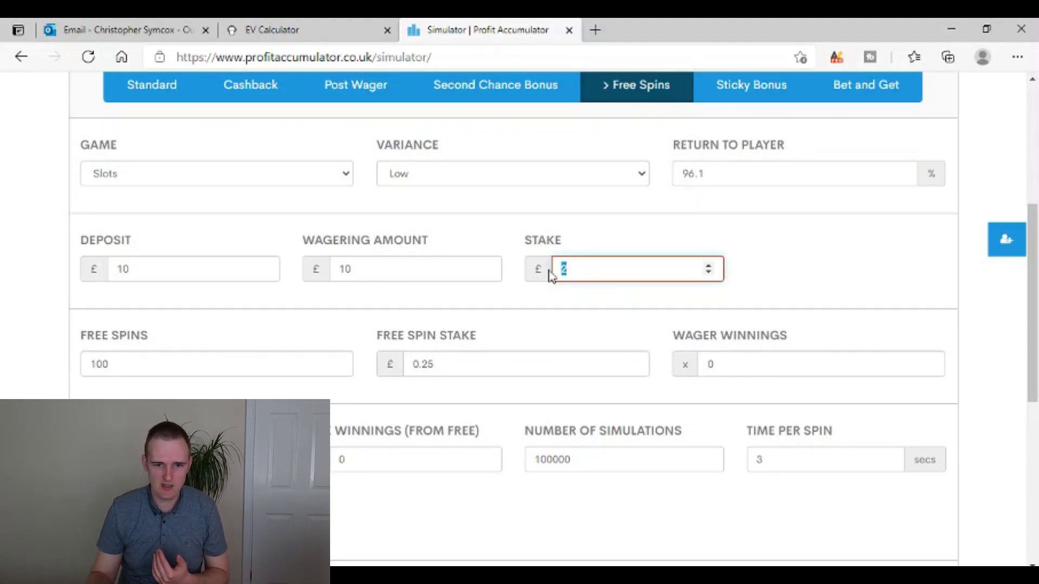
type("0.20")
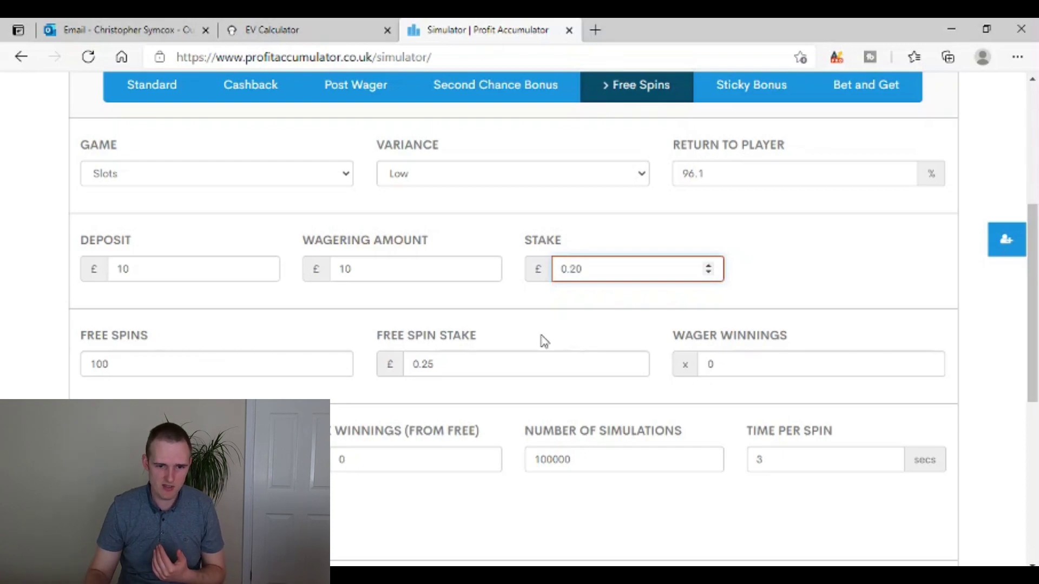
left_click(542, 332)
Enter 10 free spins with a £0.10 free spin stake.
scroll(542, 332, "down", 1)
left_click_drag(108, 293, 70, 297)
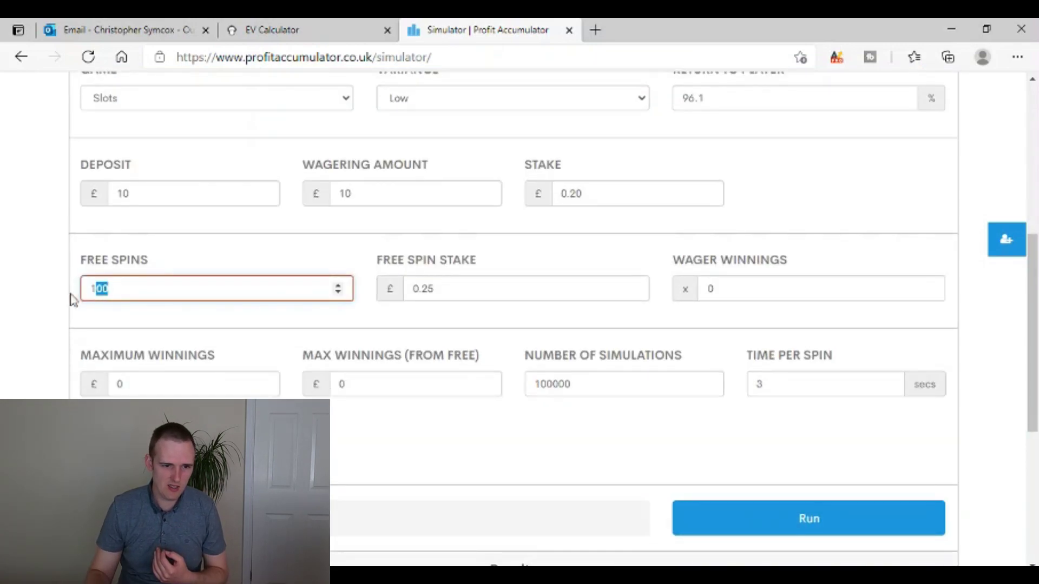
type("10")
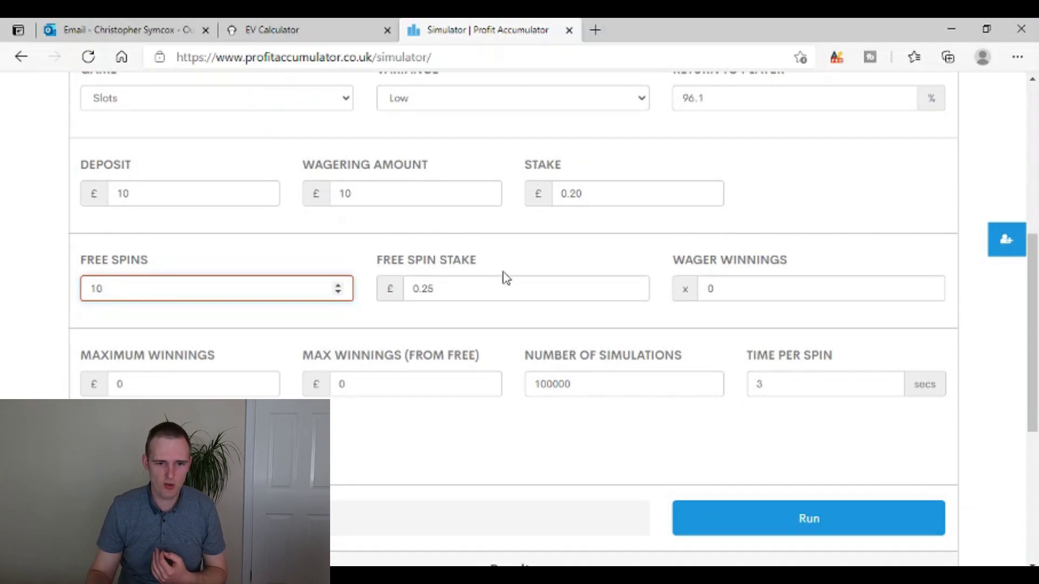
left_click_drag(441, 289, 388, 285)
type(".1")
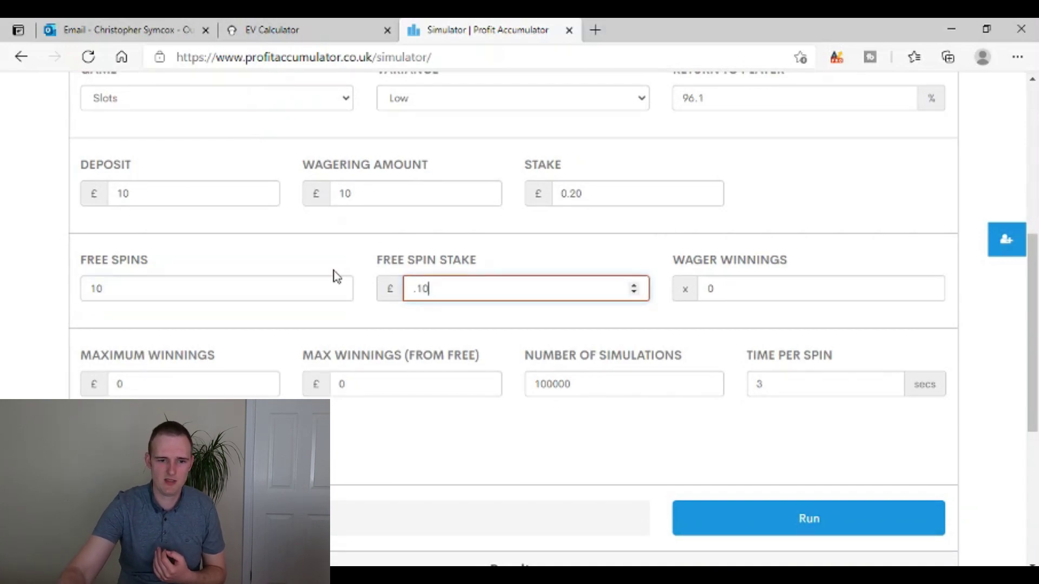
key("BackSpace")
key("BackSpace")
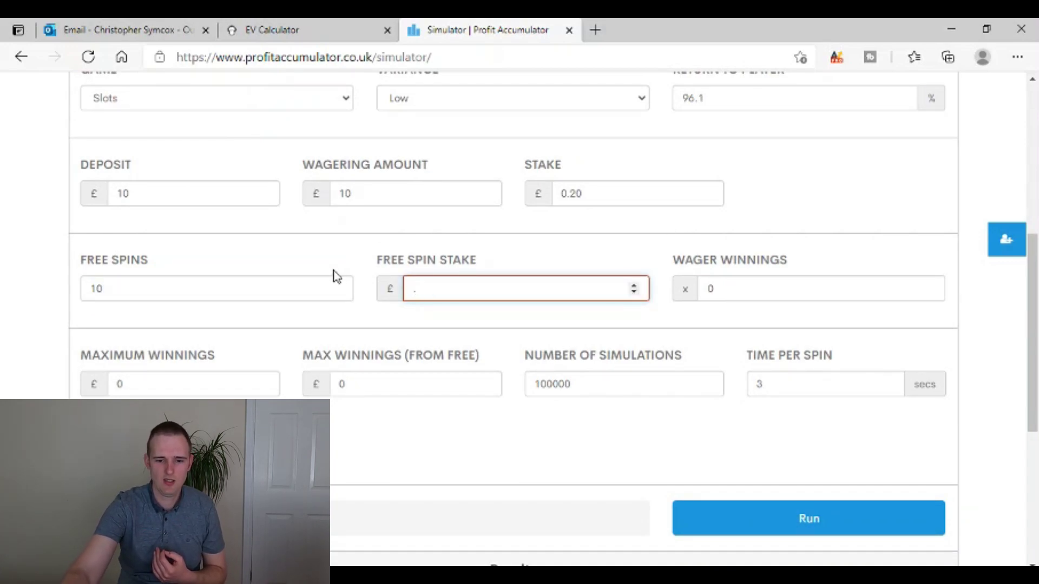
type("0.10")
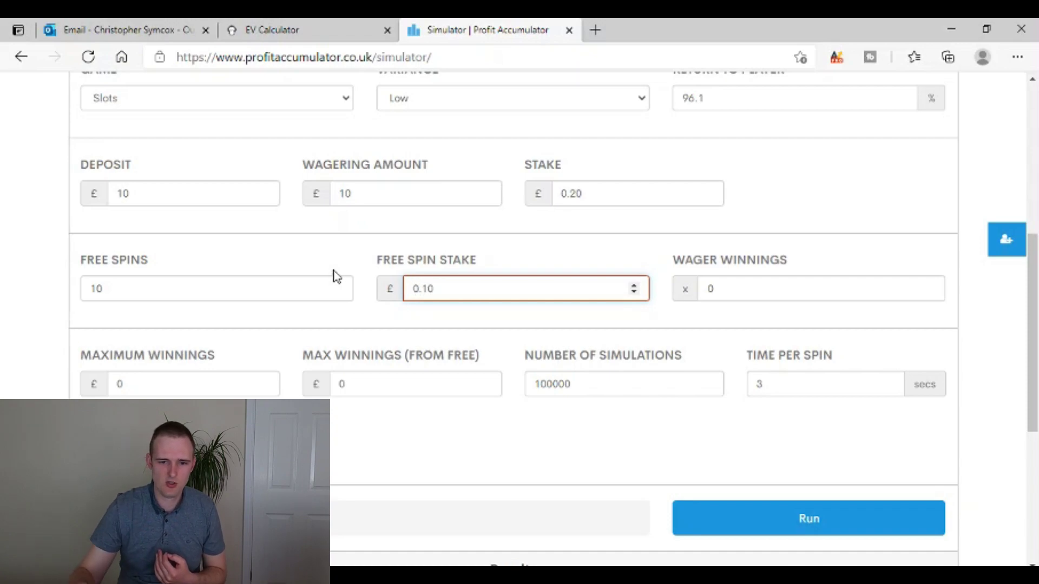
left_click(758, 318)
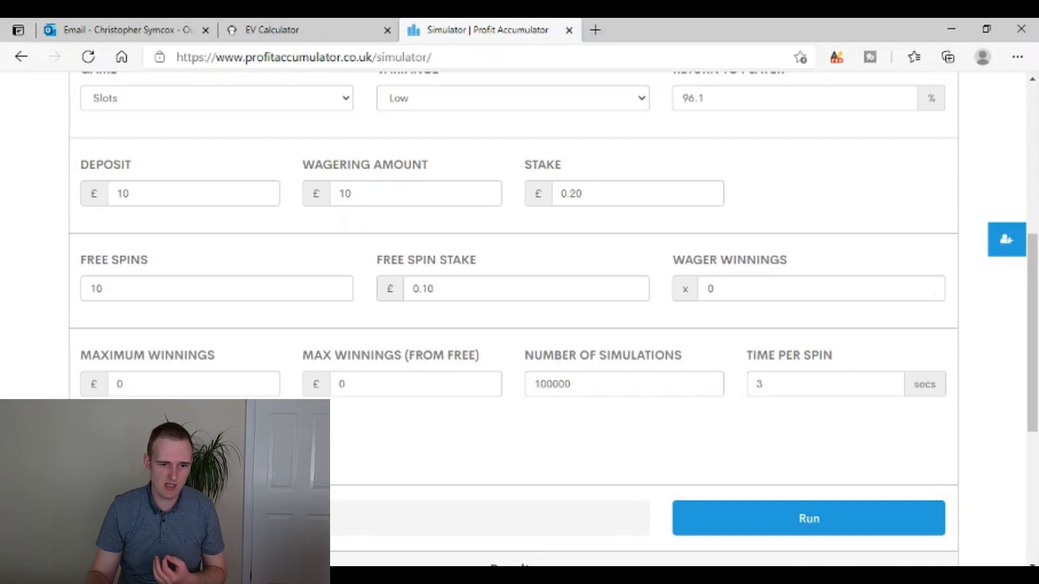
Run the free-spin simulation and read its results: £0.55 value, 0.00% bust rate, £5.47 per hour, £10.10 wagered.
scroll(390, 395, "down", 3)
left_click(721, 378)
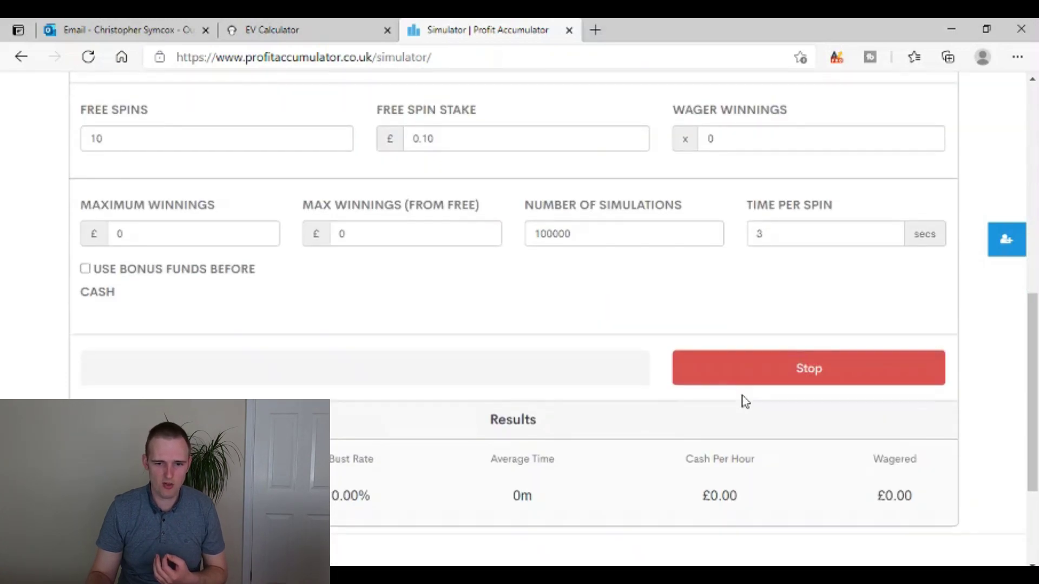
scroll(725, 420, "down", 2)
scroll(725, 420, "down", 2)
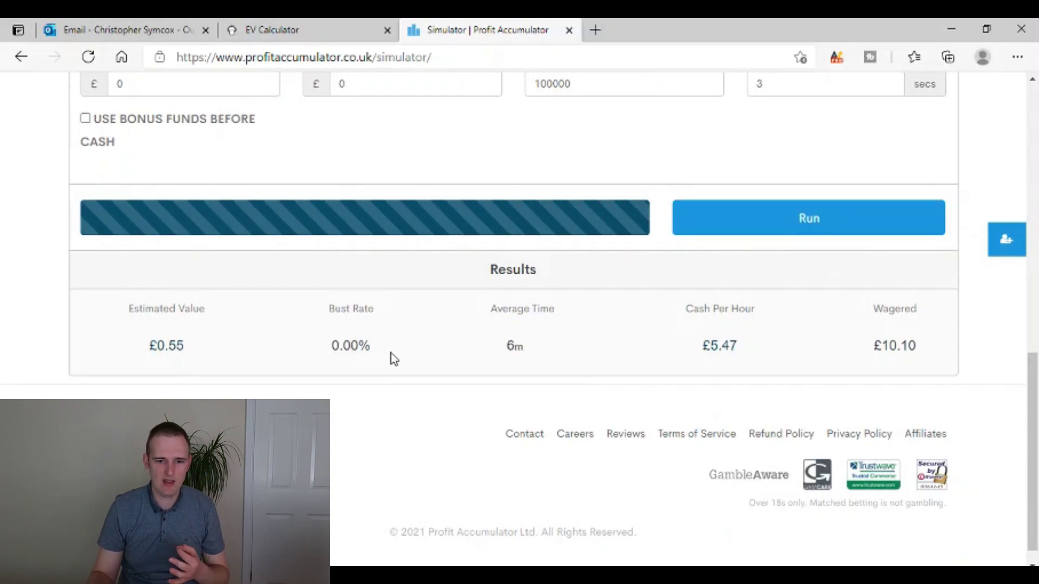
scroll(554, 375, "up", 4)
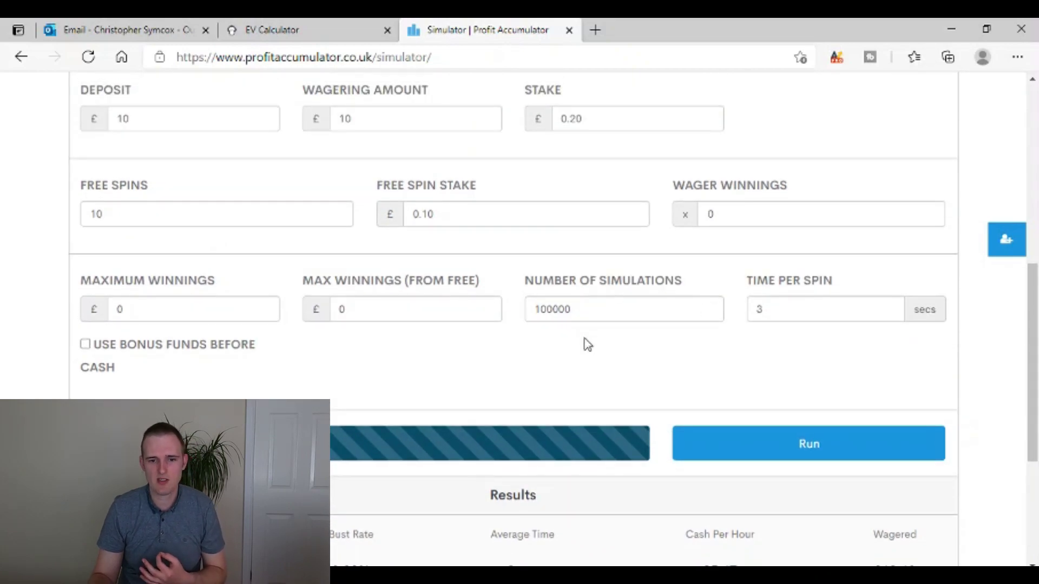
scroll(580, 341, "down", 1)
scroll(580, 340, "down", 1)
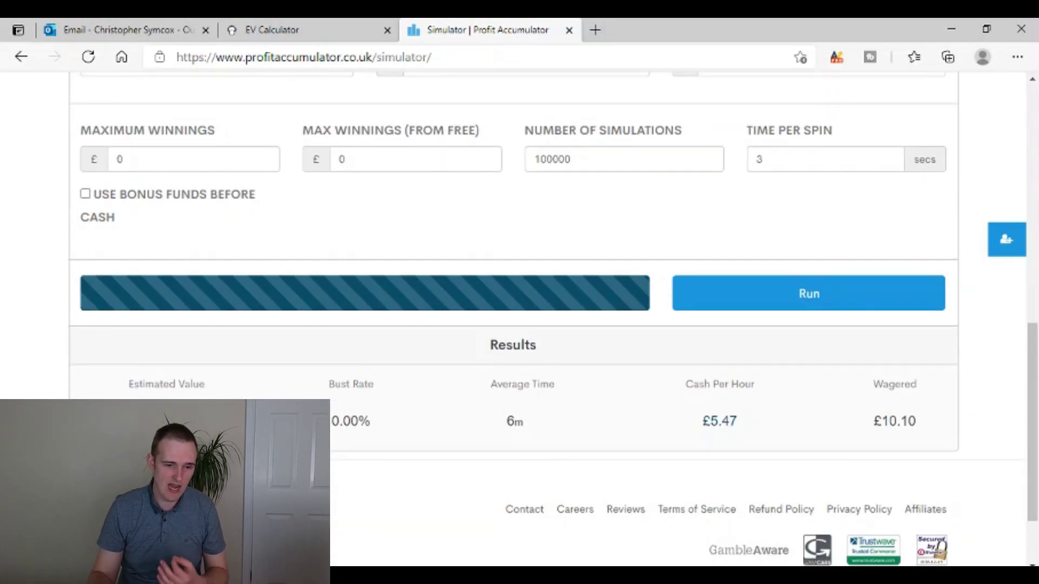
scroll(303, 203, "down", 1)
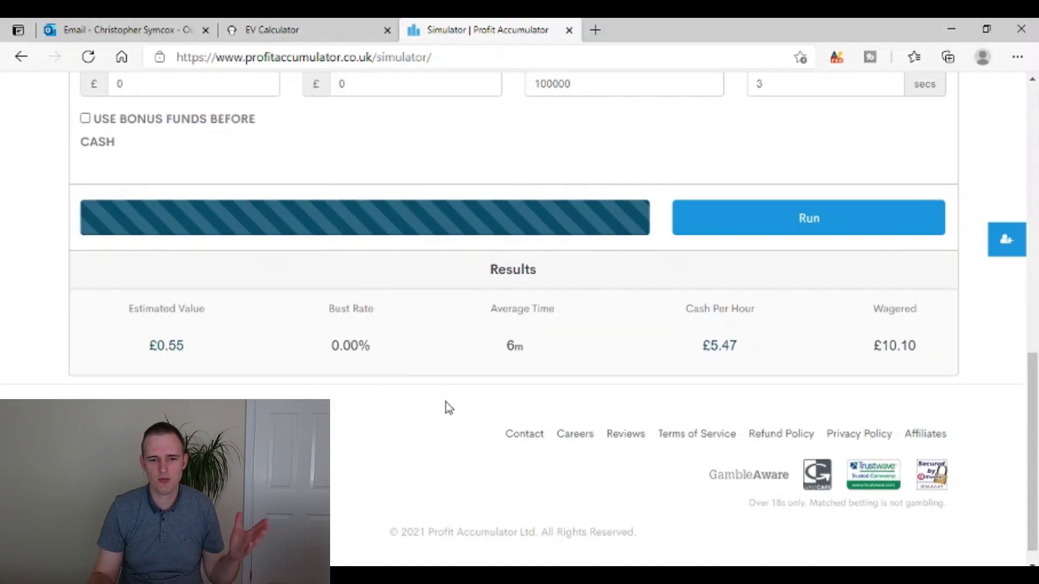
Check the results against the OddsMonkey EV Calculator page, then return to the Profit Accumulator Simulator.
left_click(317, 25)
scroll(446, 357, "up", 2)
left_click(487, 25)
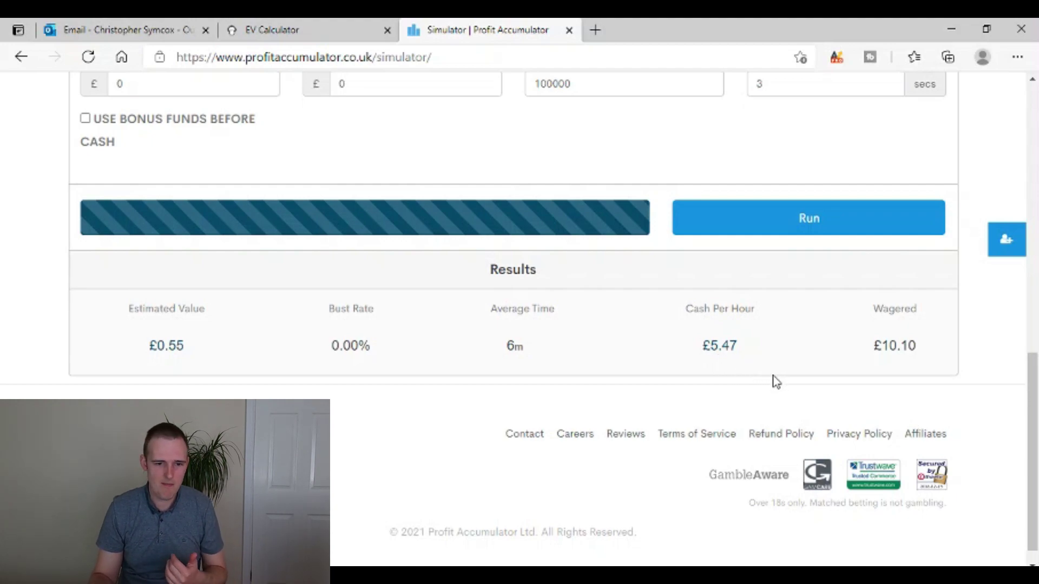
scroll(241, 398, "up", 1)
scroll(241, 398, "up", 8)
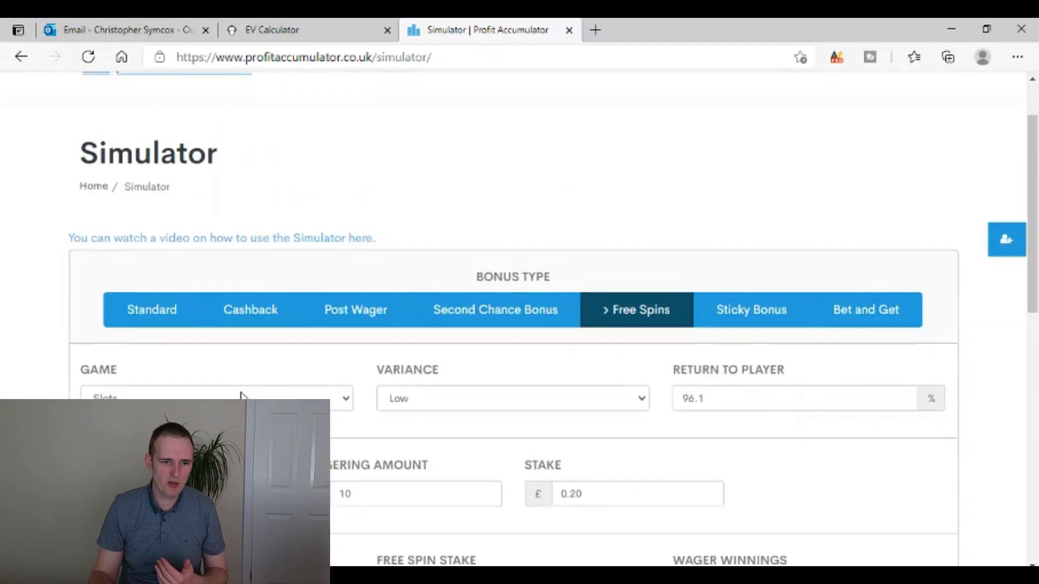
scroll(255, 385, "down", 2)
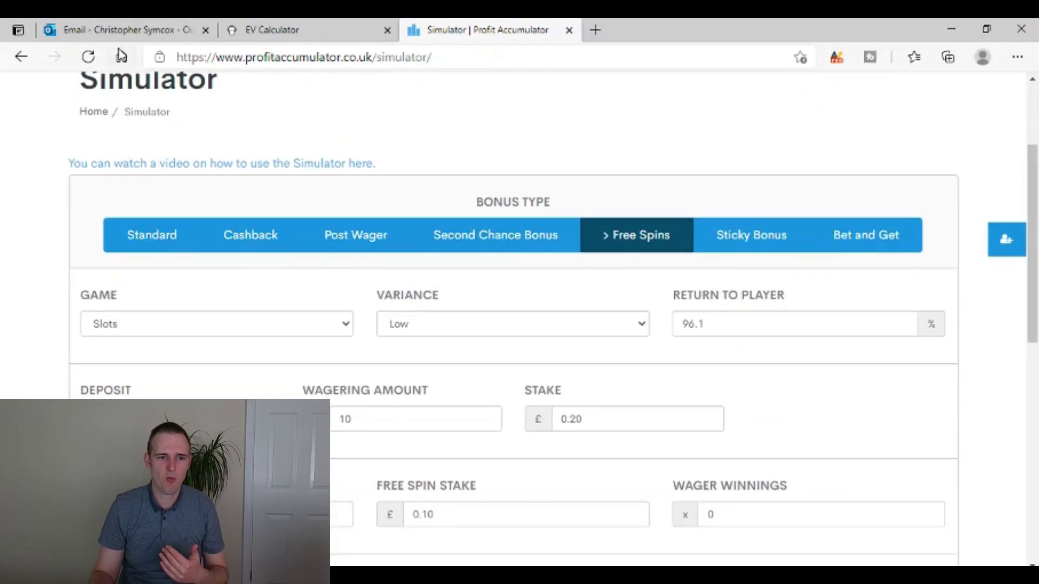
scroll(557, 412, "up", 1)
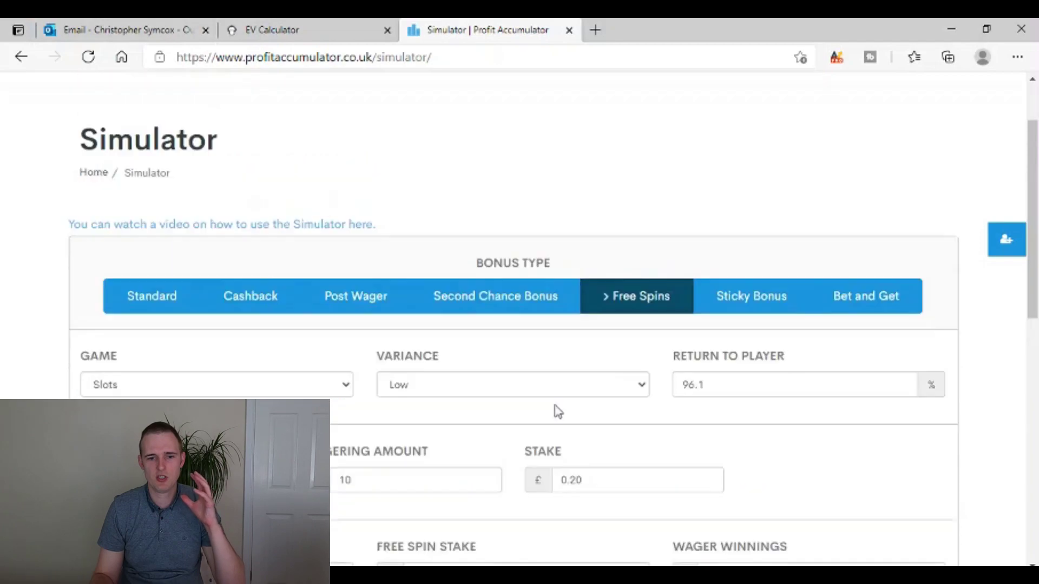
left_click(270, 30)
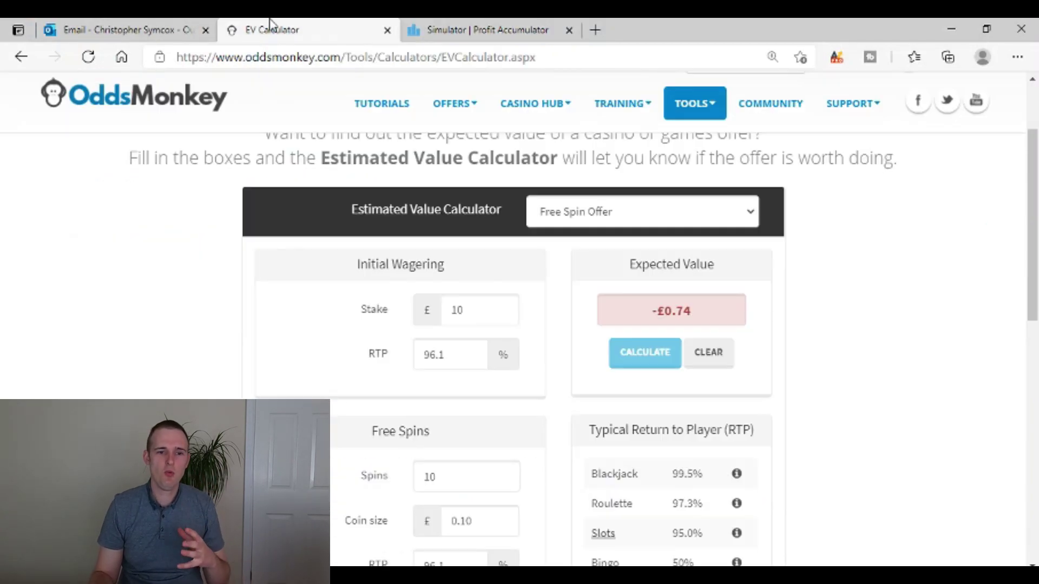
scroll(386, 334, "up", 1)
scroll(386, 334, "up", 1)
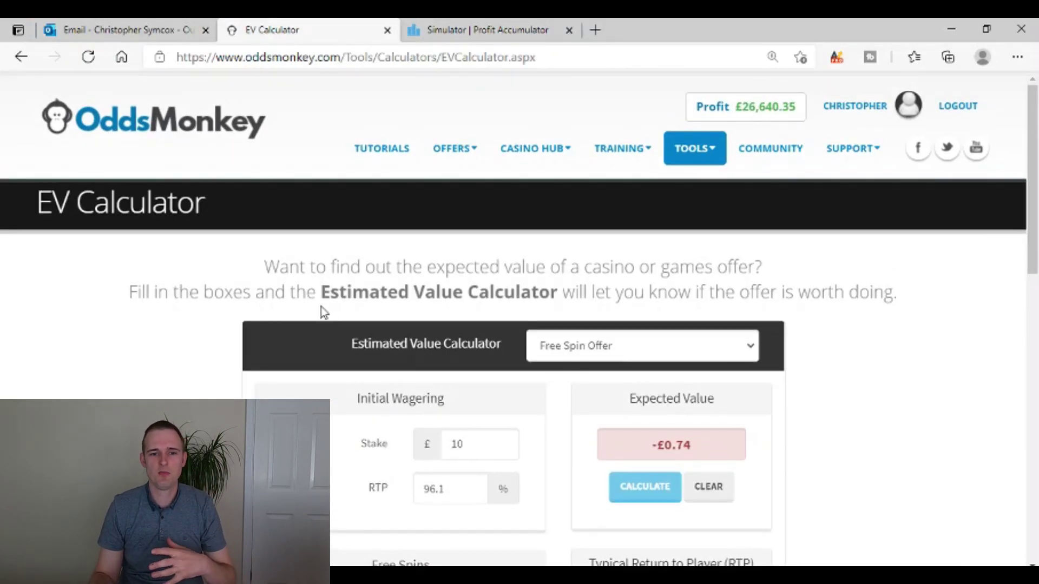
left_click(431, 29)
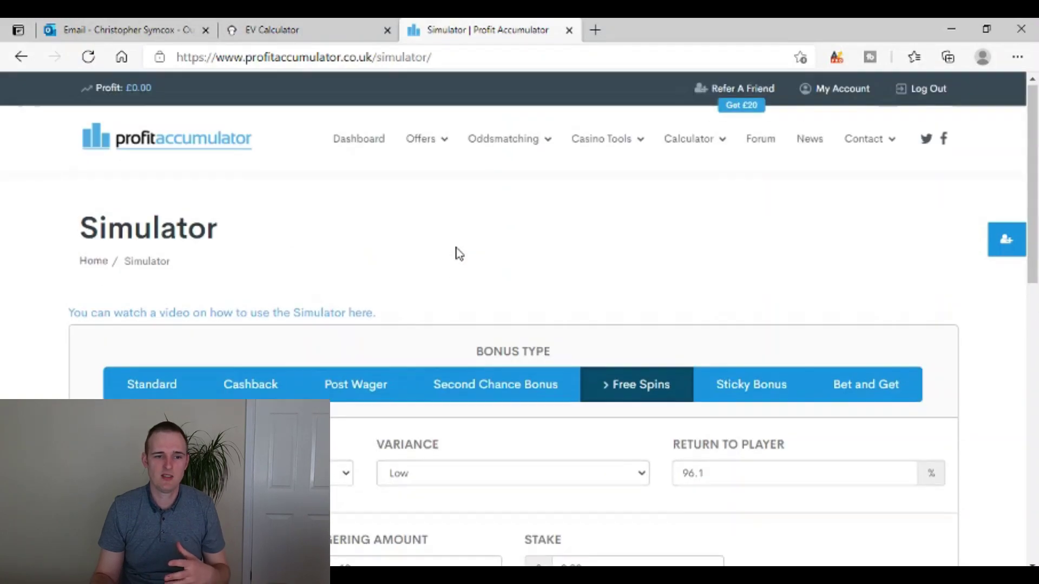
scroll(481, 254, "up", 1)
left_click(330, 24)
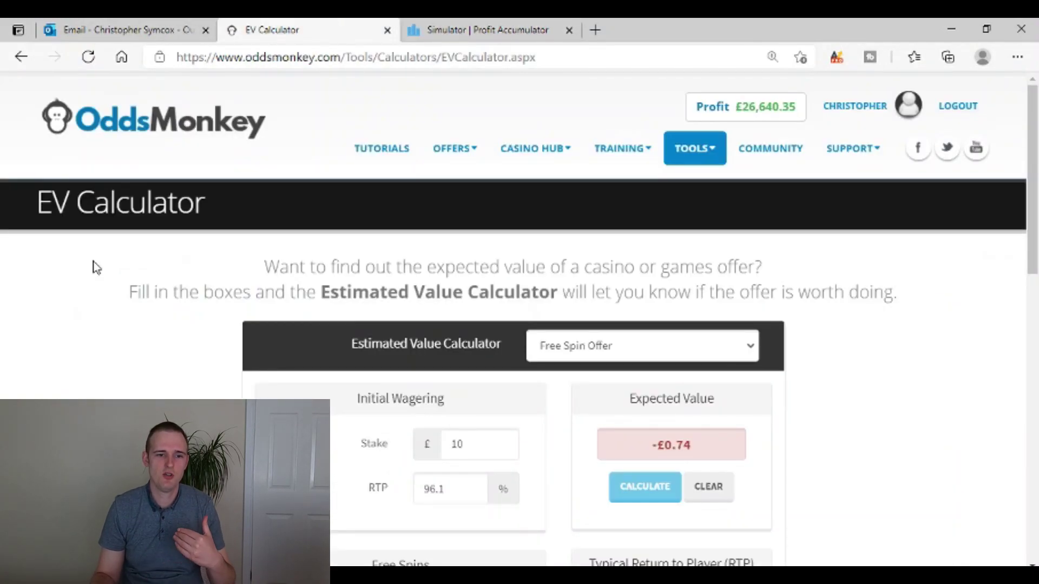
scroll(219, 379, "down", 1)
scroll(359, 192, "up", 1)
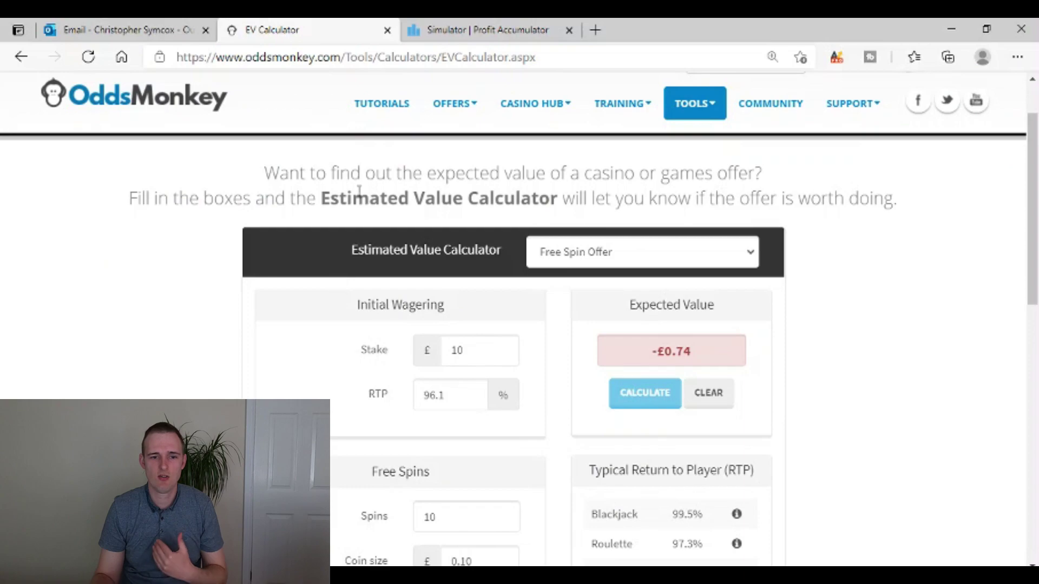
left_click(455, 27)
scroll(132, 389, "down", 2)
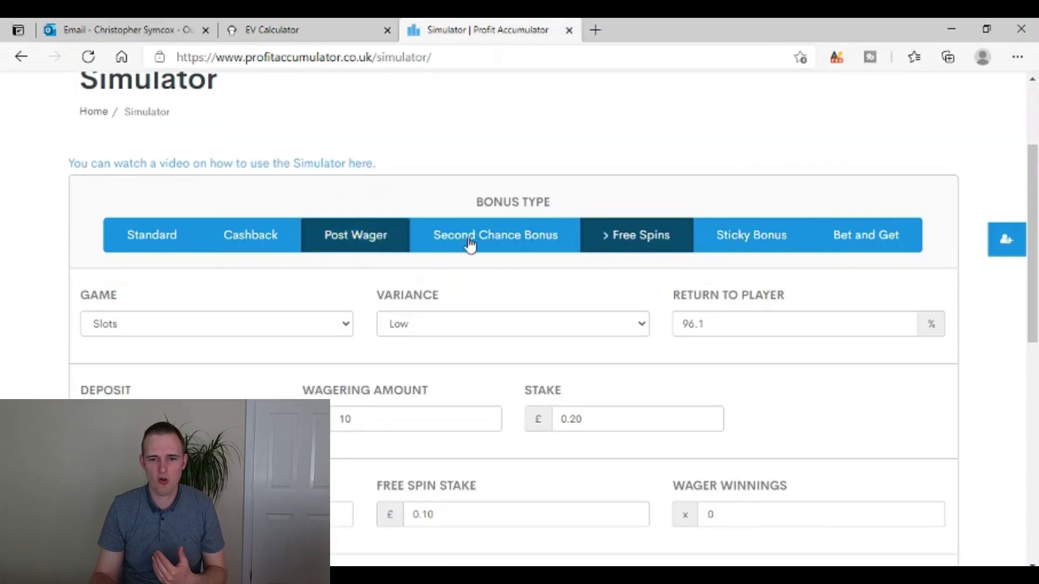
scroll(709, 410, "down", 7)
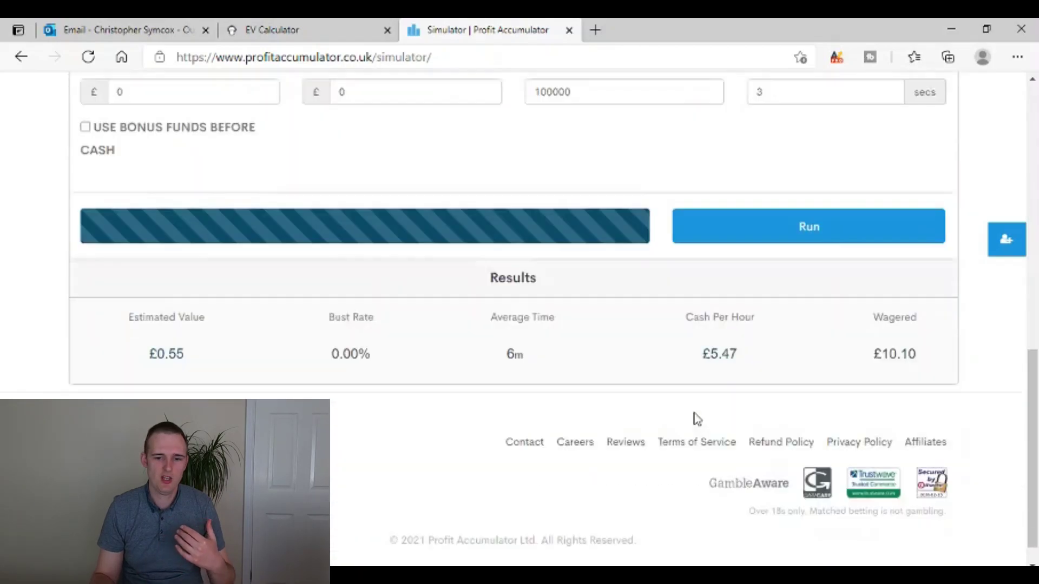